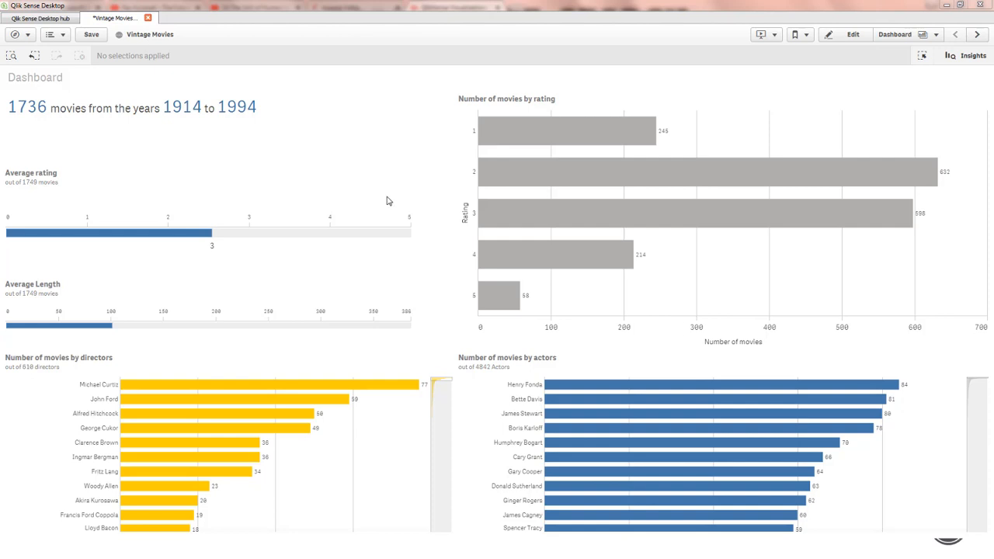
- Search the app data for 1960 and select the Decade match 1960's
{"action": "left_click", "coordinate": [10, 55]}
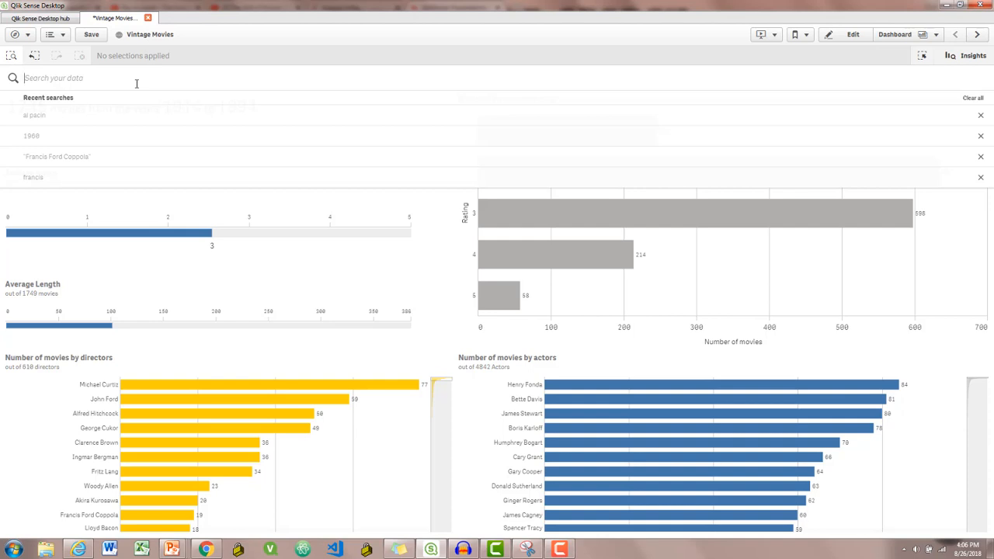
{"action": "type", "text": "1"}
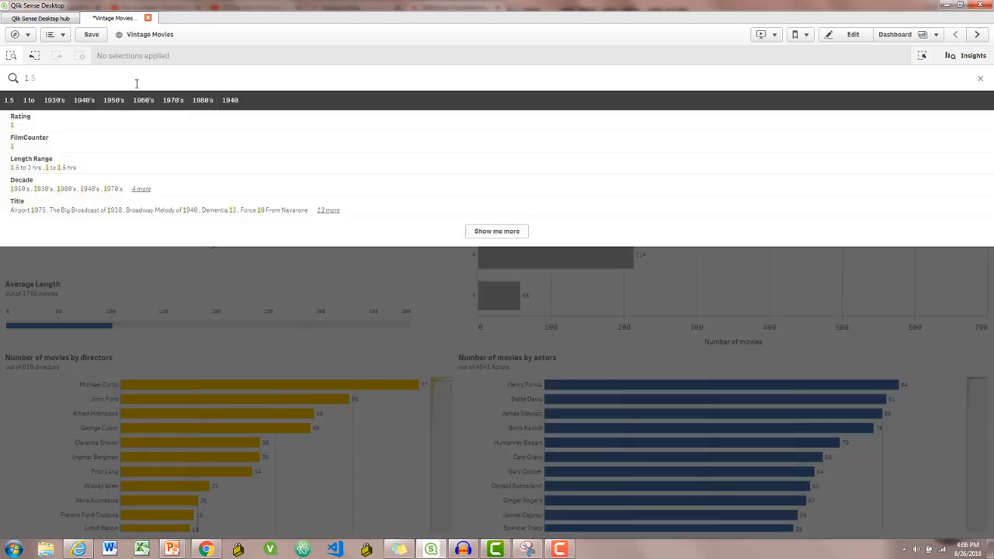
{"action": "type", "text": "960"}
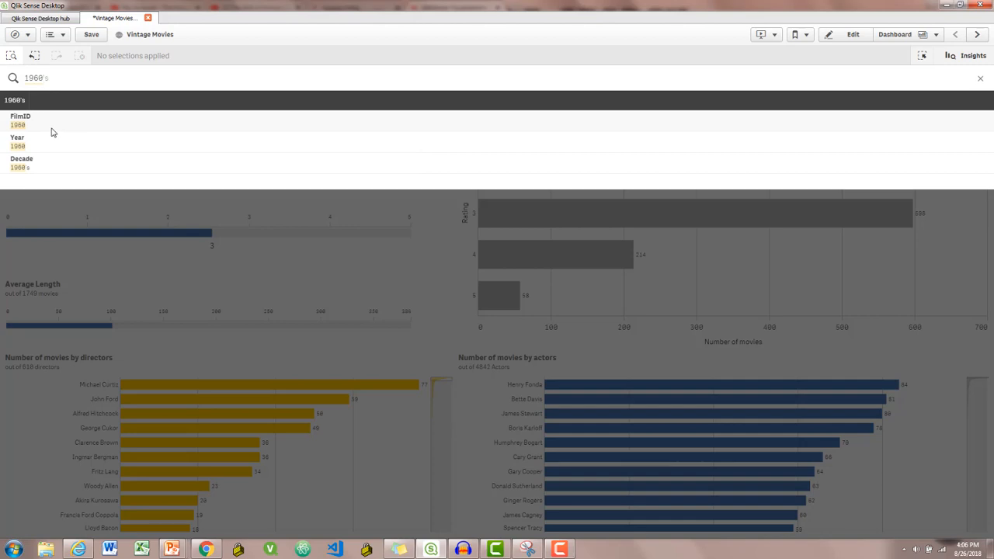
{"action": "left_click", "coordinate": [30, 169]}
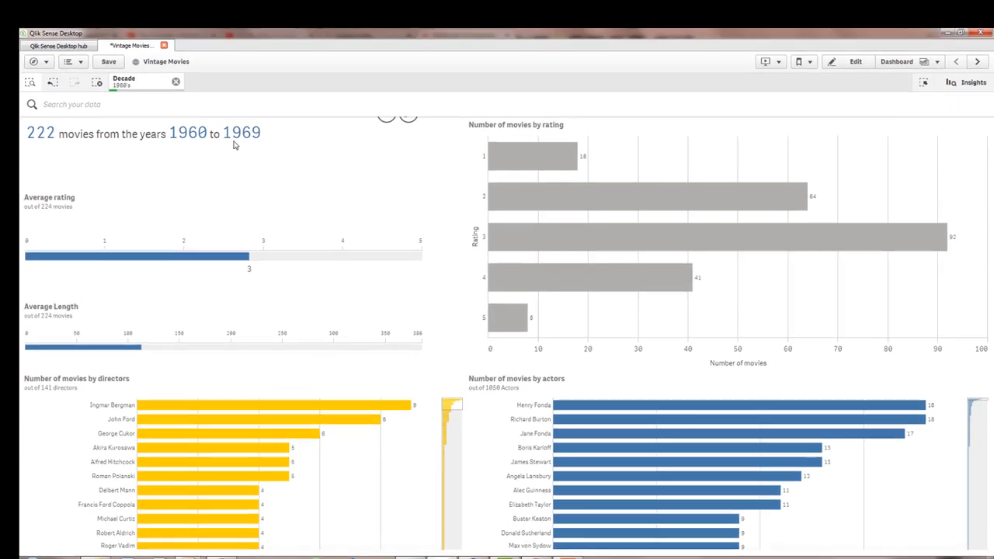
- Add 1970's to the Decade selection alongside 1960's, confirm it, and reopen the list of decades
{"action": "left_click", "coordinate": [124, 60]}
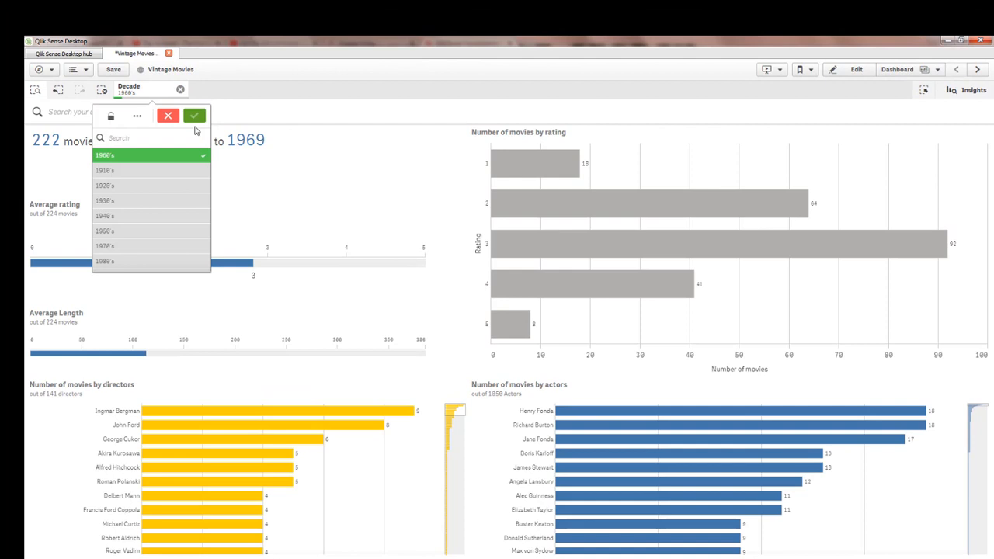
{"action": "type", "text": "1970"}
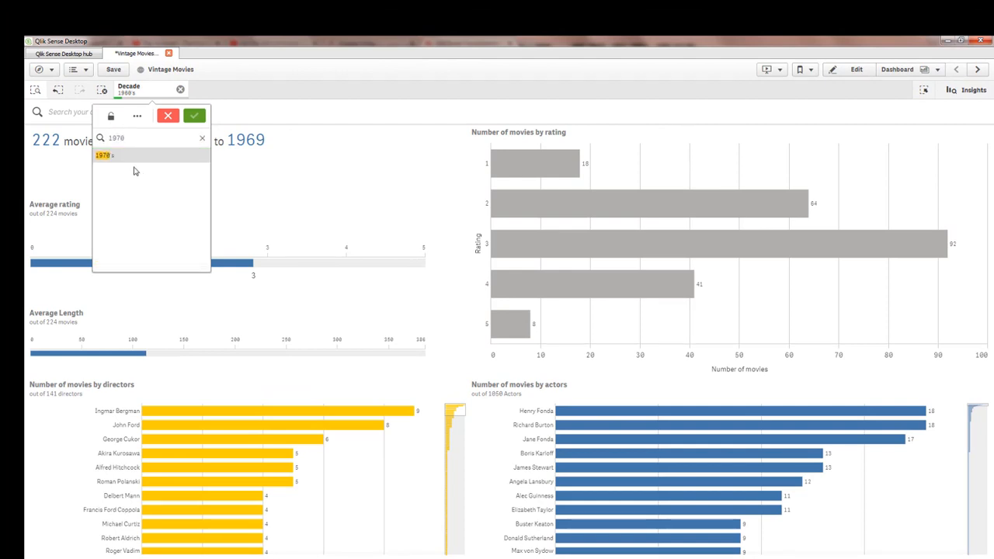
{"action": "left_click", "coordinate": [128, 158]}
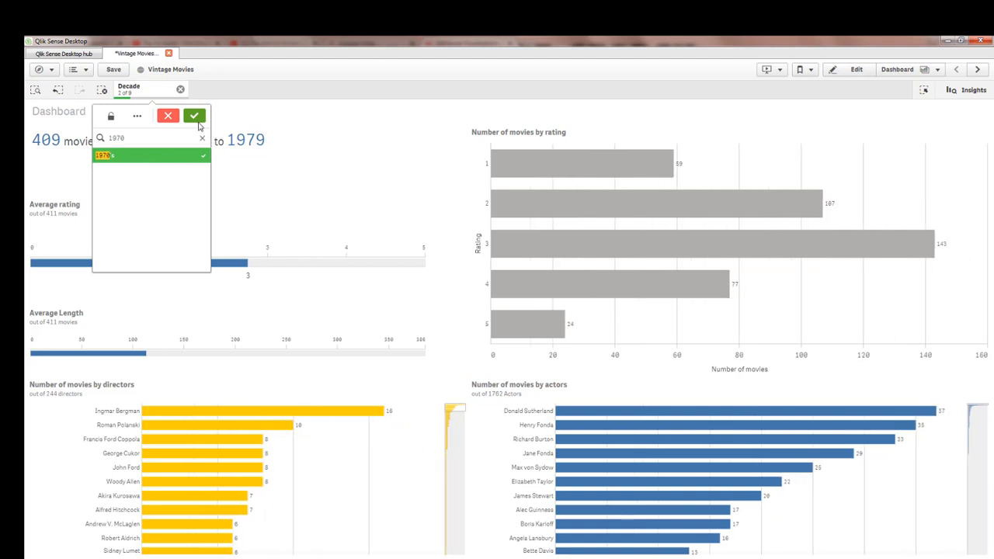
{"action": "left_click", "coordinate": [194, 115]}
{"action": "left_click", "coordinate": [156, 97]}
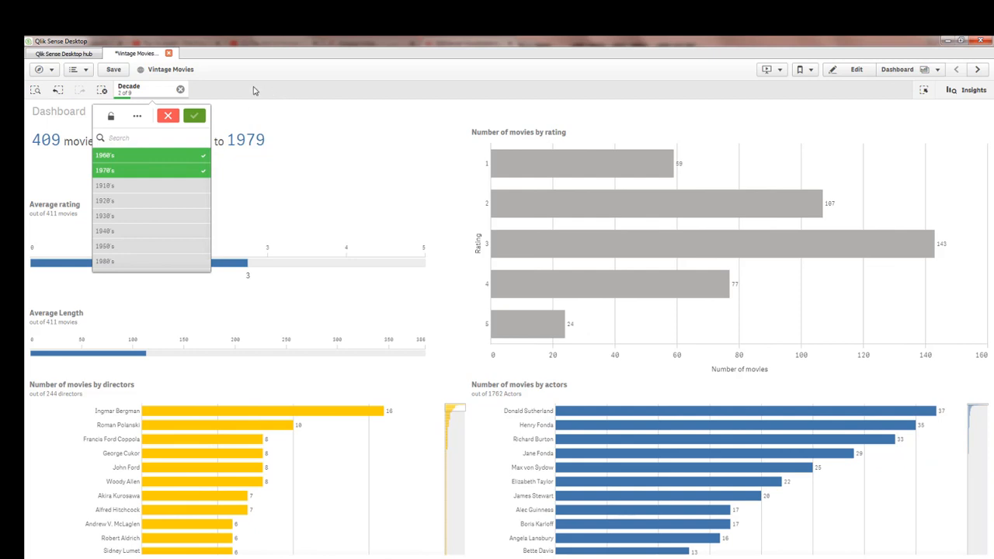
- Search the app data for francis and apply the matching Director values as a selection
{"action": "left_click", "coordinate": [33, 91]}
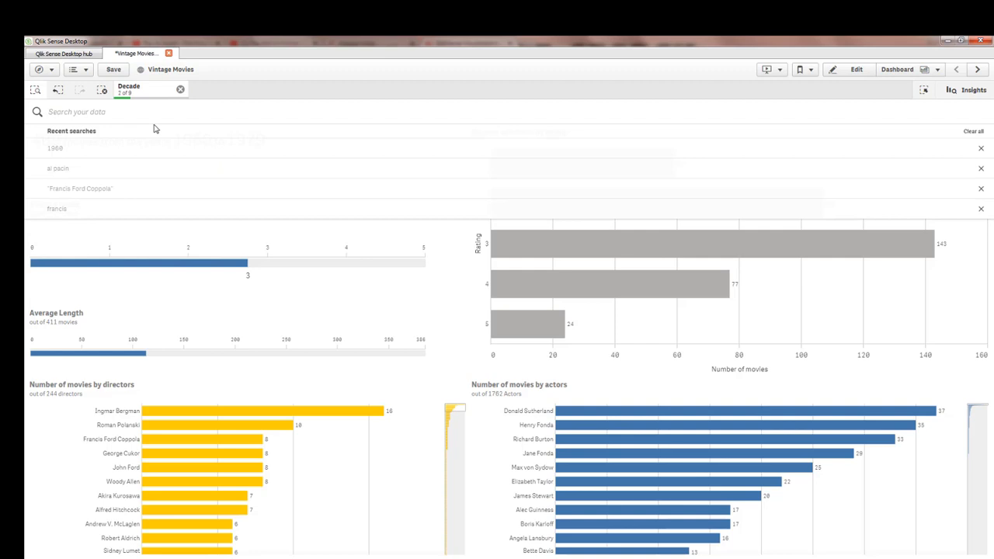
{"action": "type", "text": "francis"}
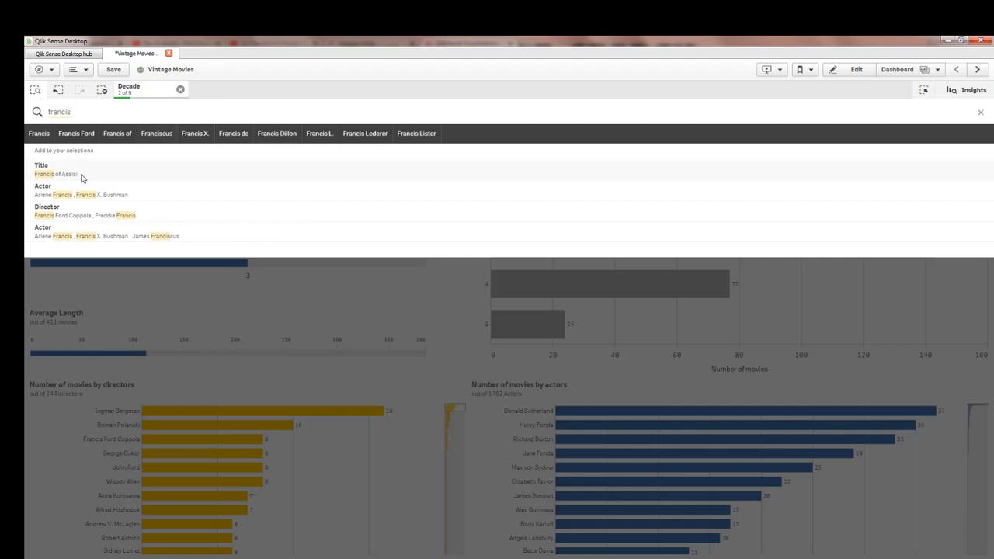
{"action": "left_click", "coordinate": [64, 216]}
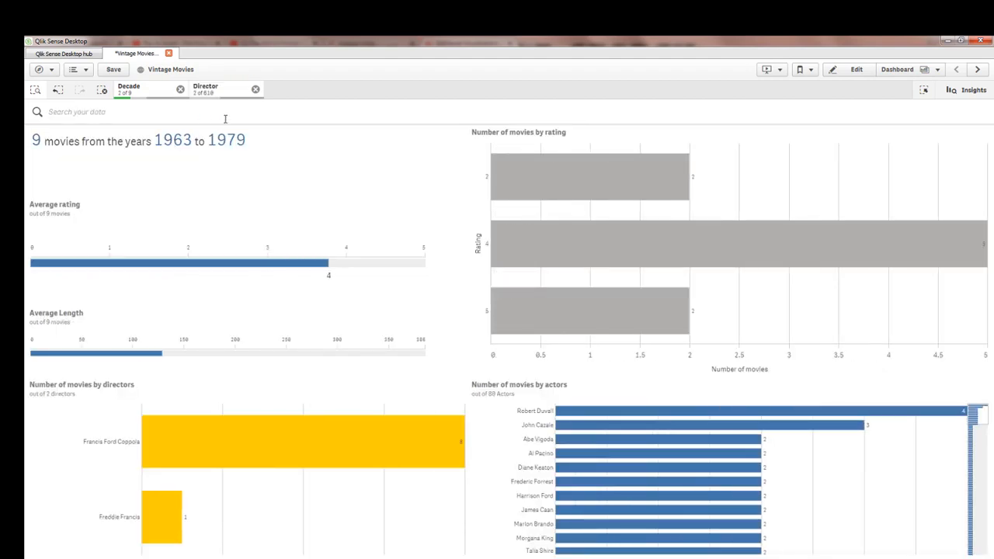
- Deselect Freddie Francis in the Director selection, keeping only Francis Ford Coppola, and confirm
{"action": "left_click", "coordinate": [217, 91]}
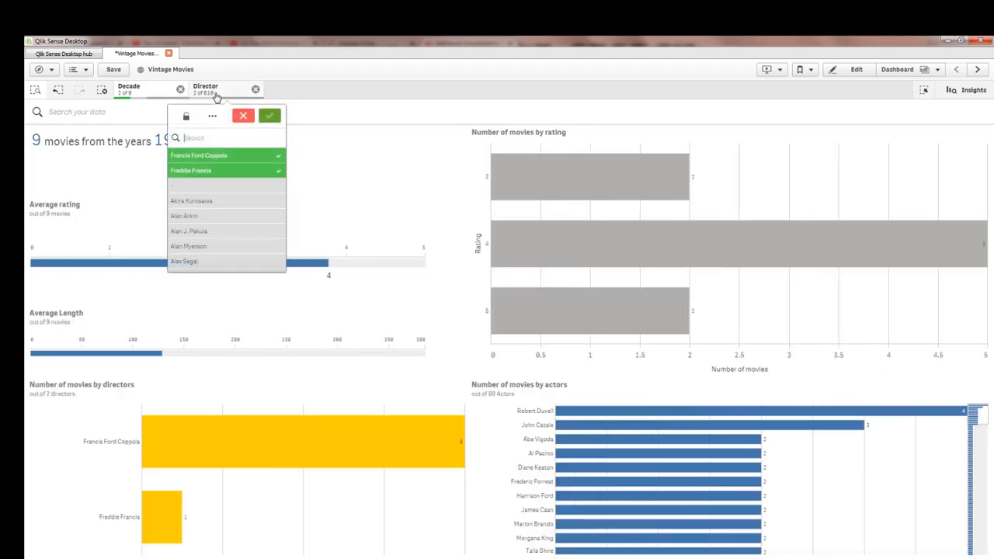
{"action": "left_click", "coordinate": [228, 171]}
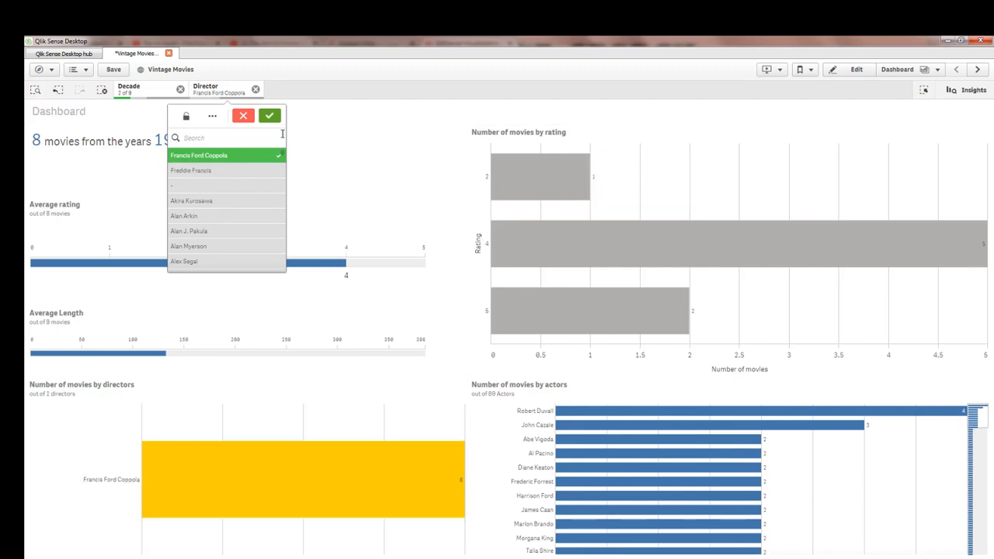
{"action": "left_click", "coordinate": [269, 115]}
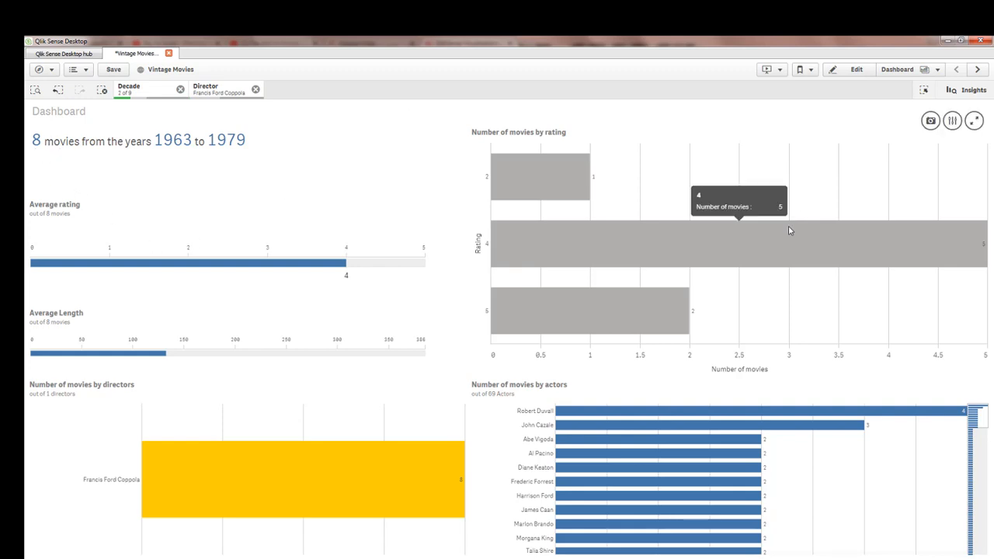
- On the Movie Selector sheet, select the year 1974 in the Movie Details table and confirm the selection
{"action": "left_click", "coordinate": [978, 69]}
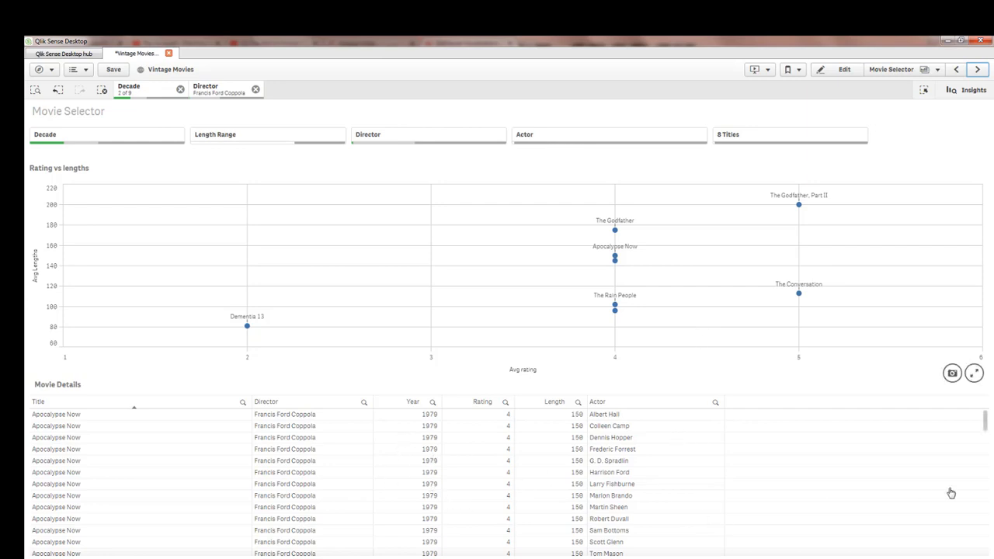
{"action": "left_click_drag", "start_coordinate": [988, 427], "coordinate": [985, 467]}
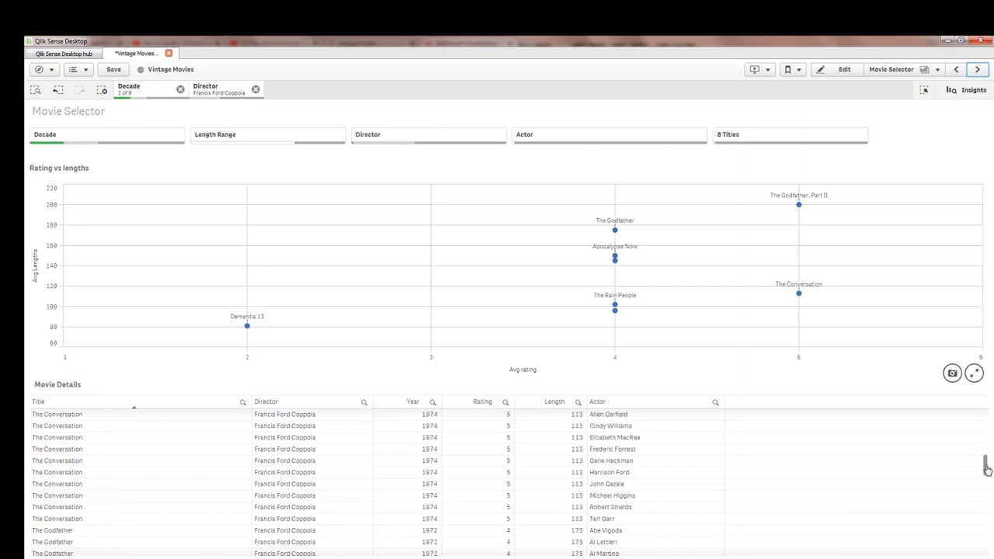
{"action": "left_click", "coordinate": [426, 433]}
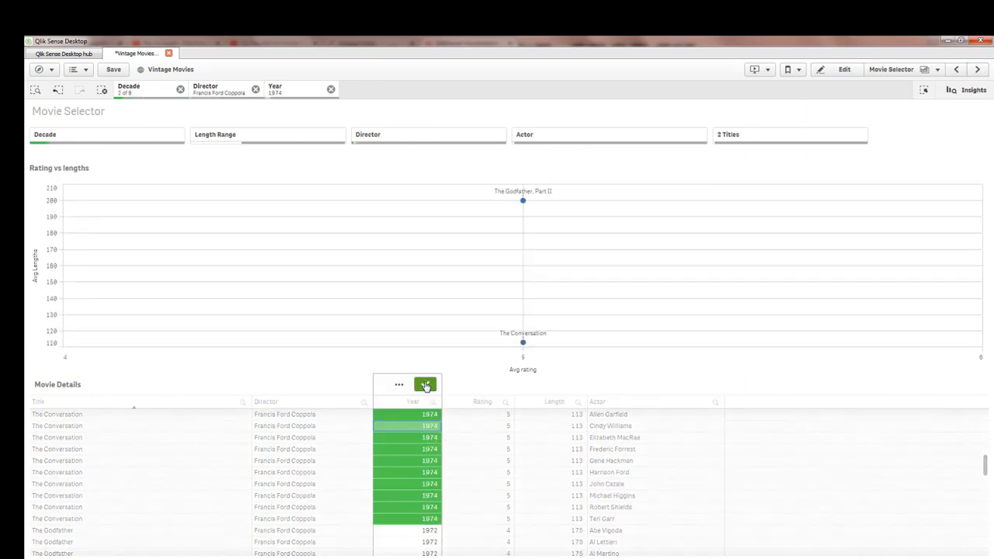
{"action": "left_click", "coordinate": [424, 383]}
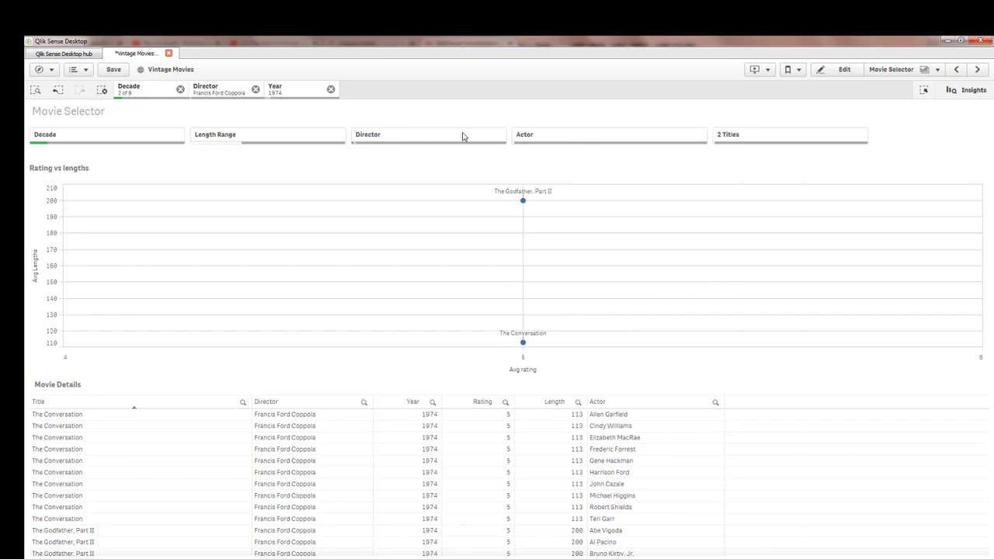
- Open the Decade selection and the selections tool, deselect the year 1974 there, and return to the Dashboard sheet
{"action": "left_click", "coordinate": [138, 97]}
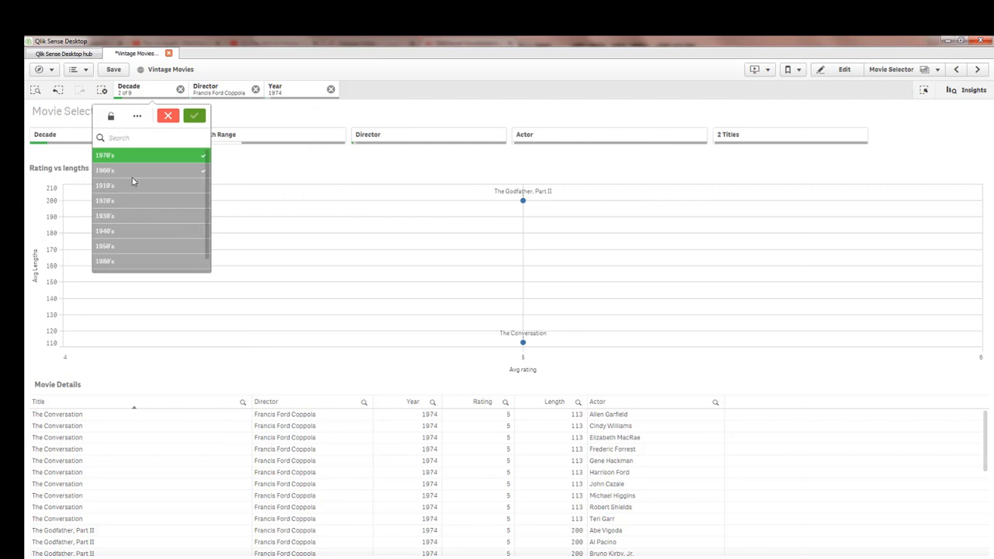
{"action": "left_click", "coordinate": [924, 91]}
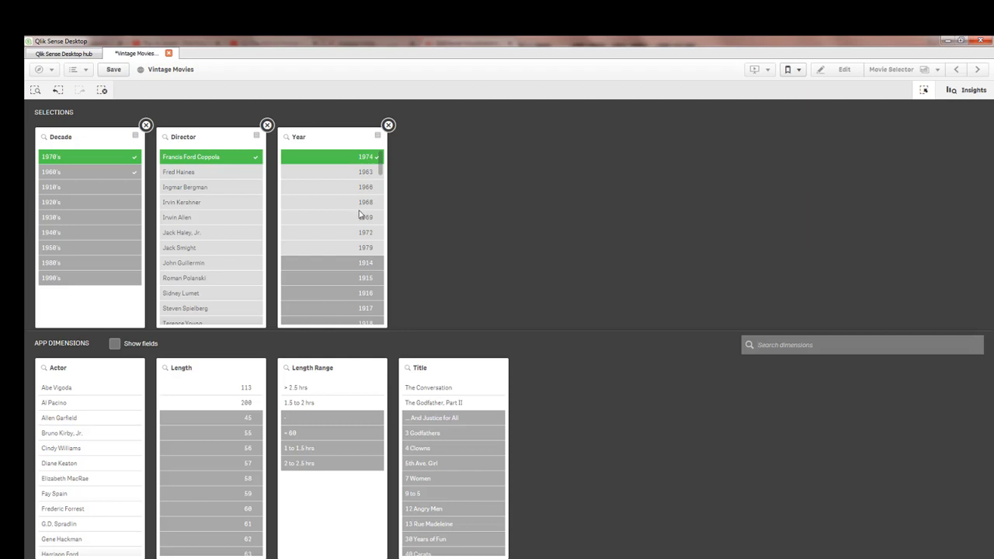
{"action": "left_click", "coordinate": [323, 157]}
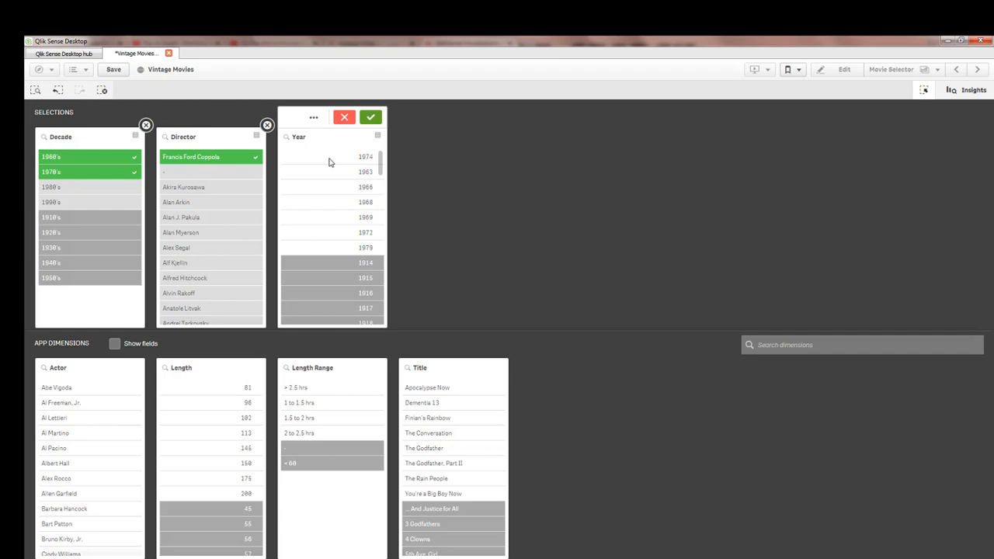
{"action": "left_click", "coordinate": [533, 233]}
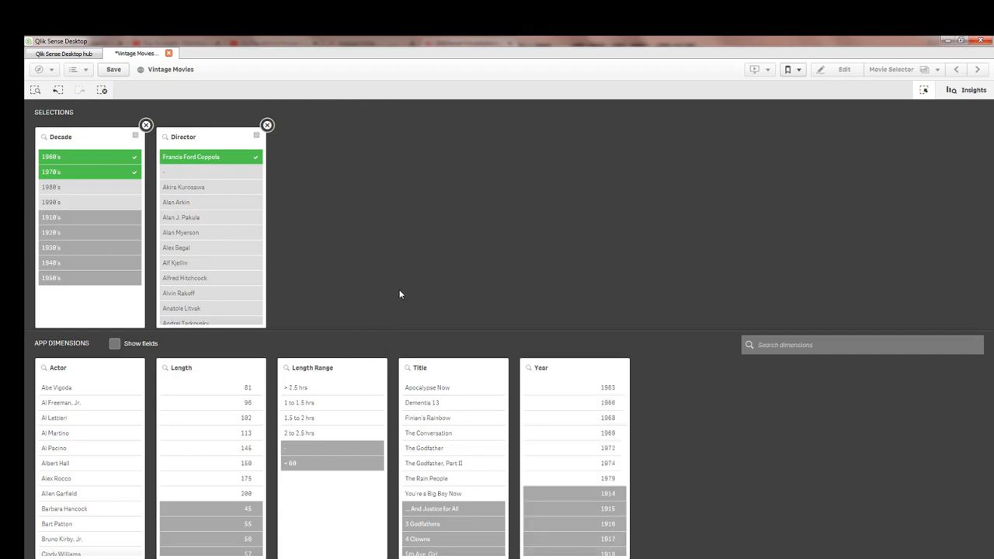
{"action": "left_click", "coordinate": [926, 90]}
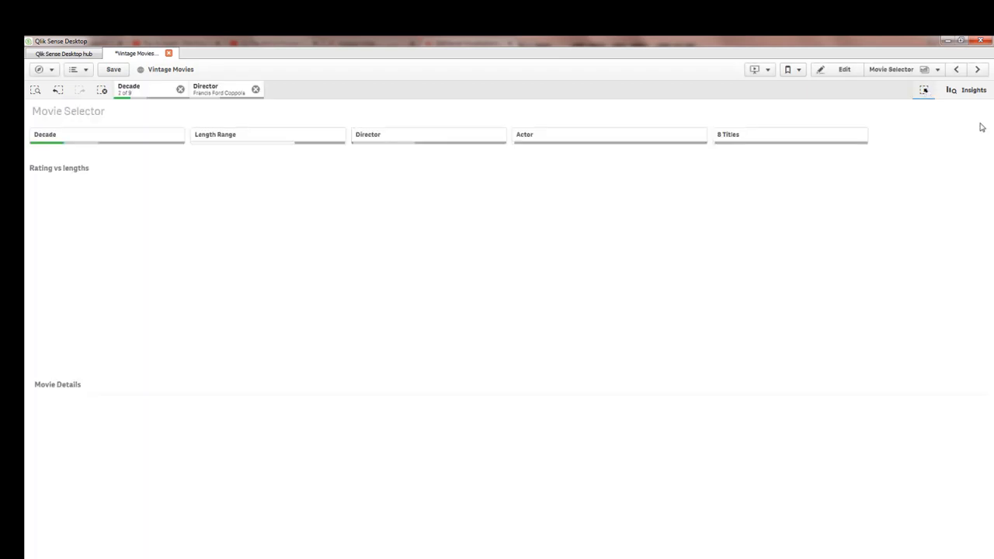
{"action": "left_click", "coordinate": [956, 70]}
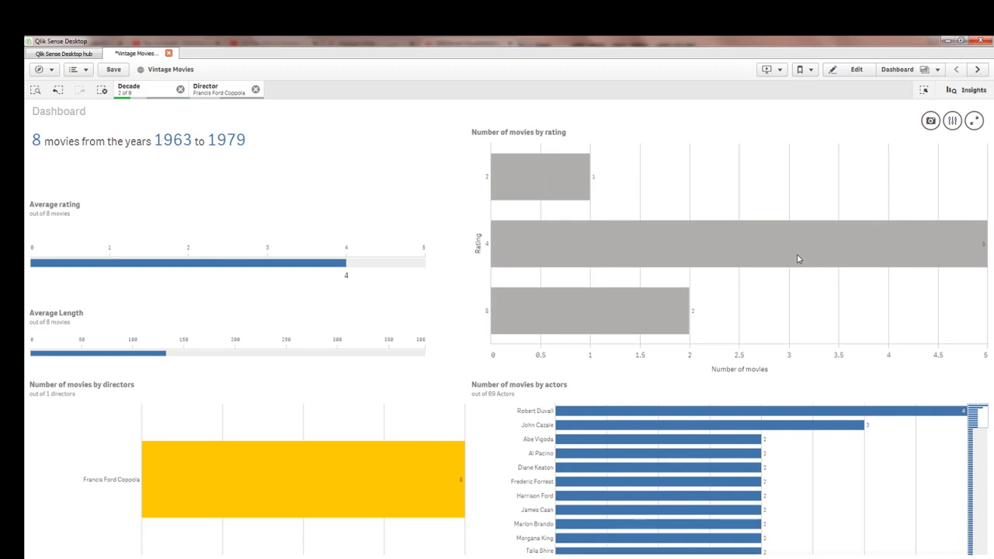
- In the selections tool, search the Actor dimension with the expression =Rating > 3, select all matching actors and confirm
{"action": "mouse_move", "coordinate": [797, 257]}
{"action": "mouse_move", "coordinate": [637, 293]}
{"action": "left_click", "coordinate": [923, 90]}
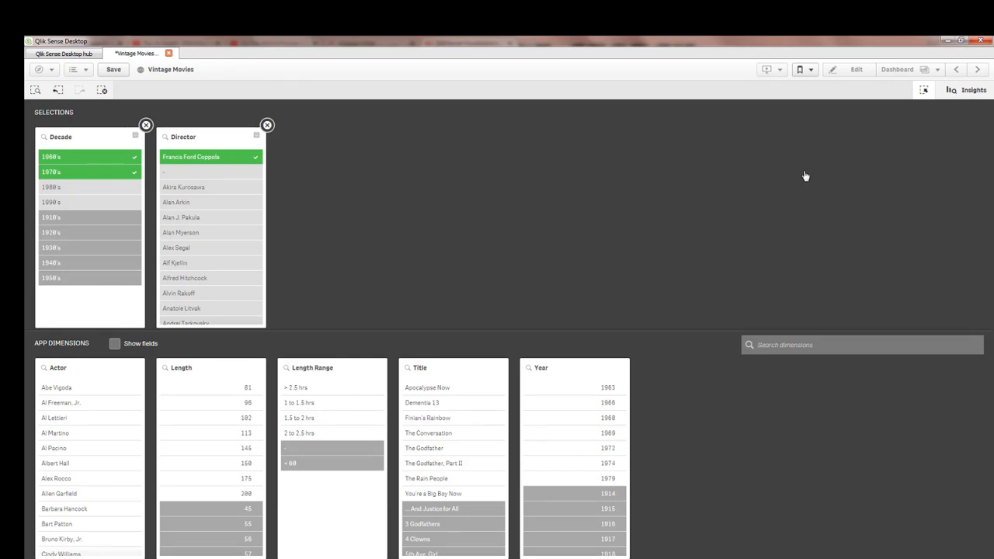
{"action": "left_click", "coordinate": [43, 370]}
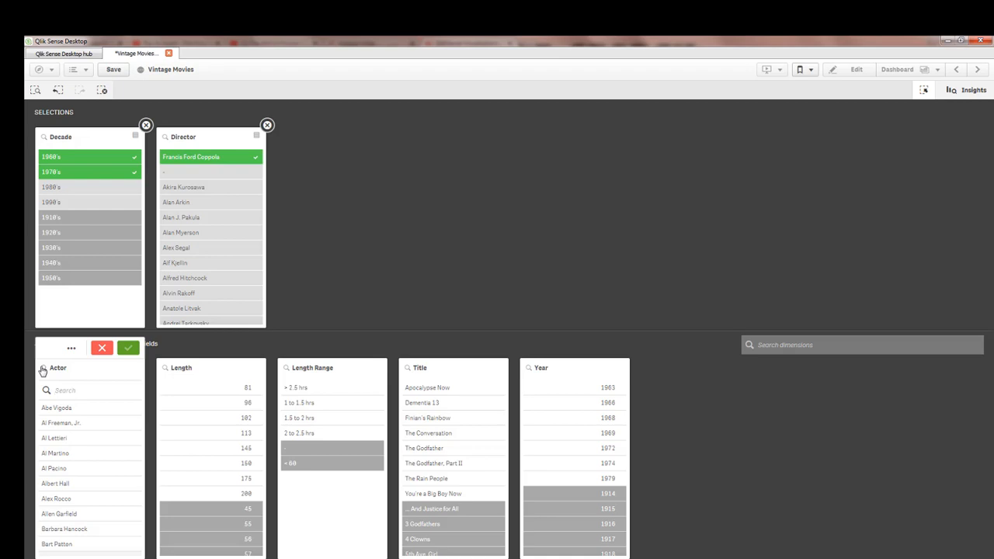
{"action": "type", "text": "-"}
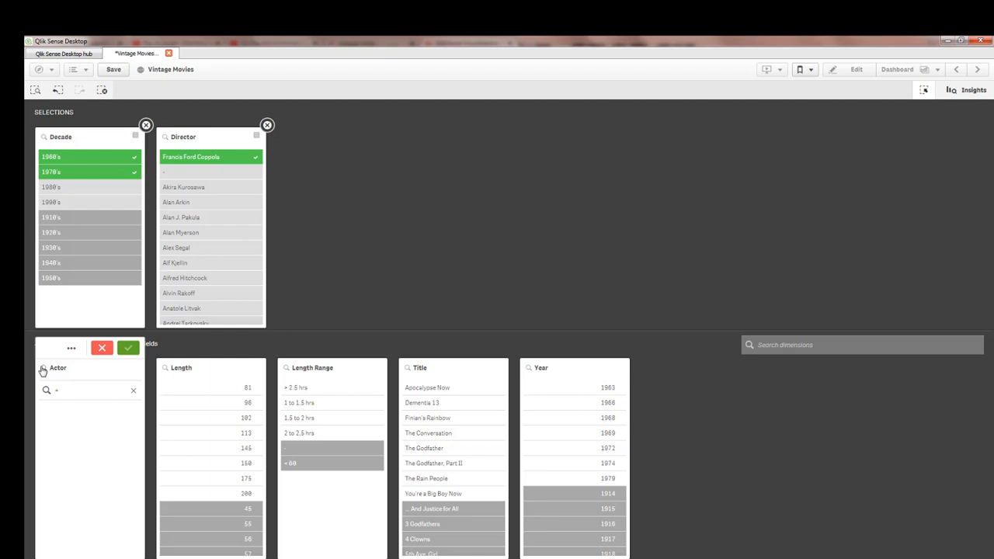
{"action": "type", "text": "Rating"}
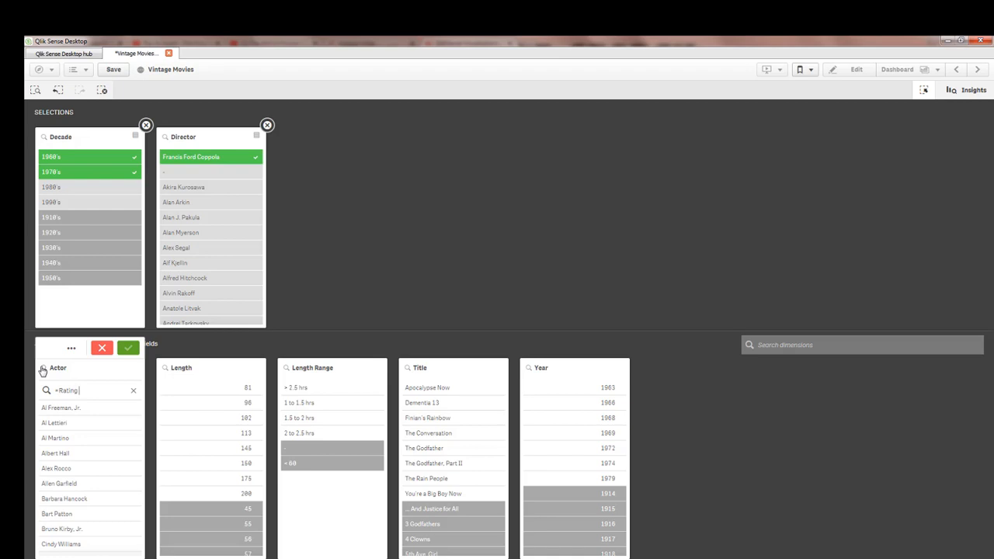
{"action": "type", "text": " >"}
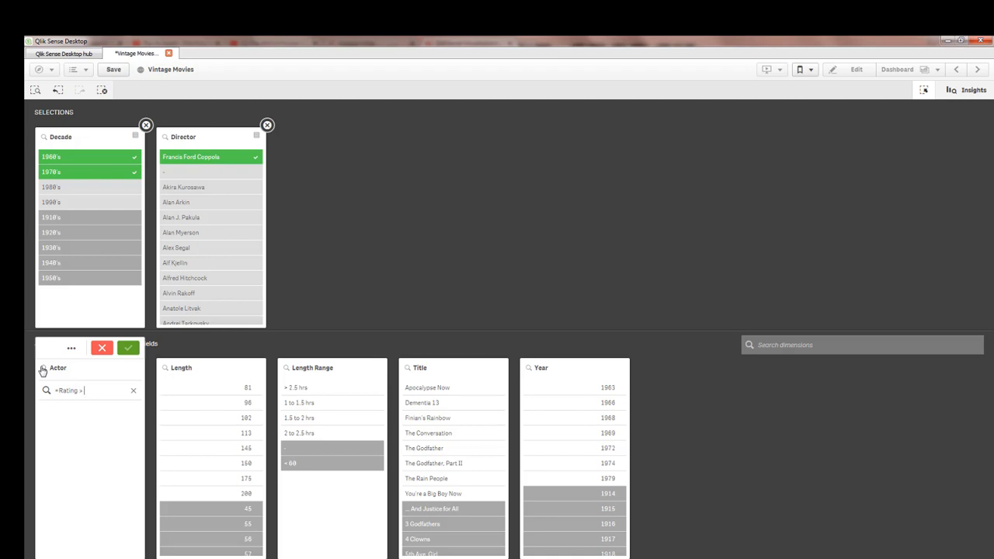
{"action": "type", "text": " 3"}
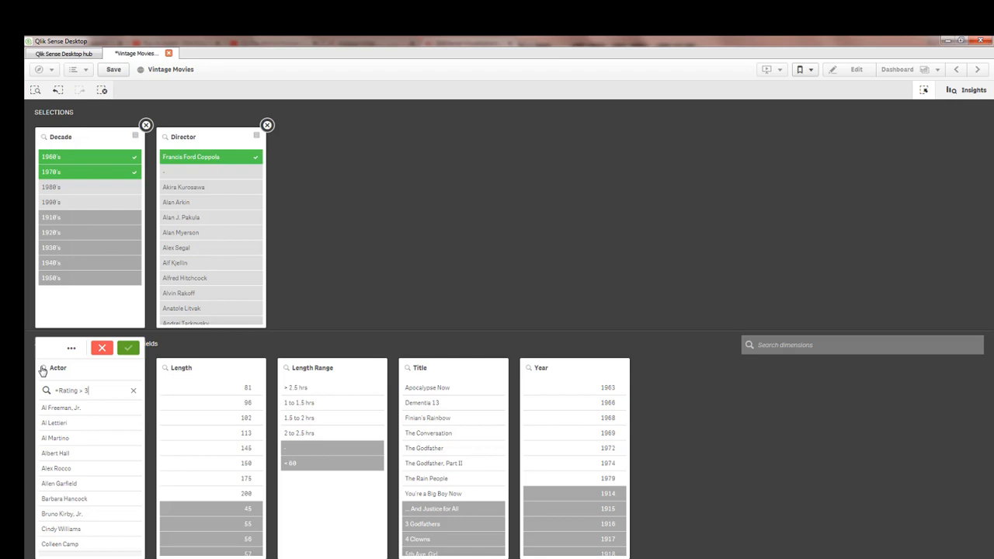
{"action": "key", "text": "Return"}
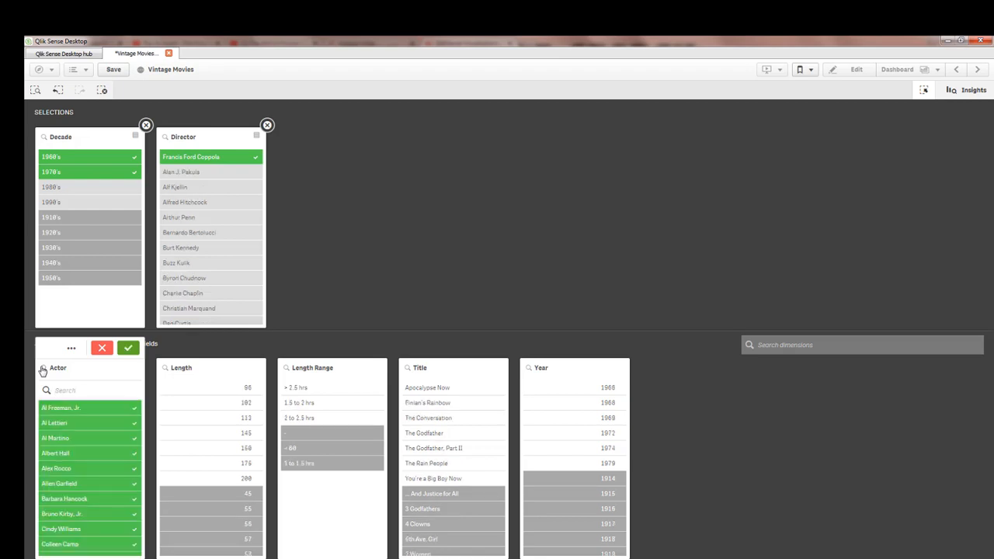
{"action": "left_click", "coordinate": [128, 347]}
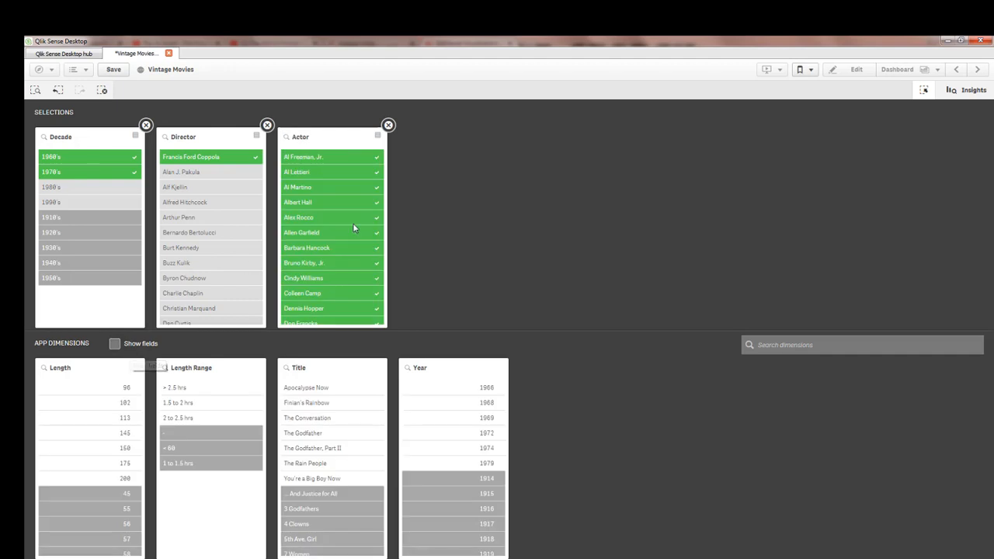
- Close the selections tool and examine the number of movies by rating on the Dashboard
{"action": "left_click", "coordinate": [924, 92]}
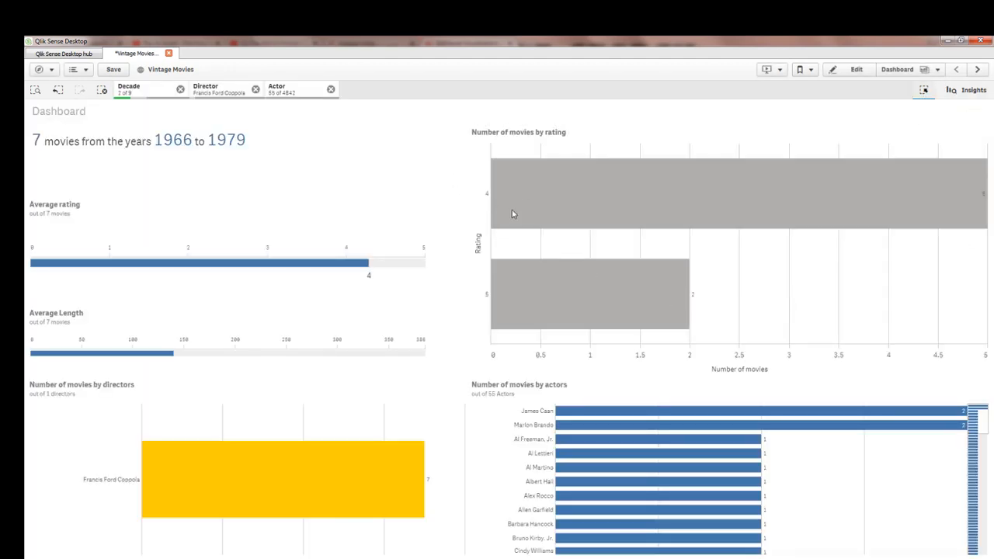
{"action": "mouse_move", "coordinate": [480, 214]}
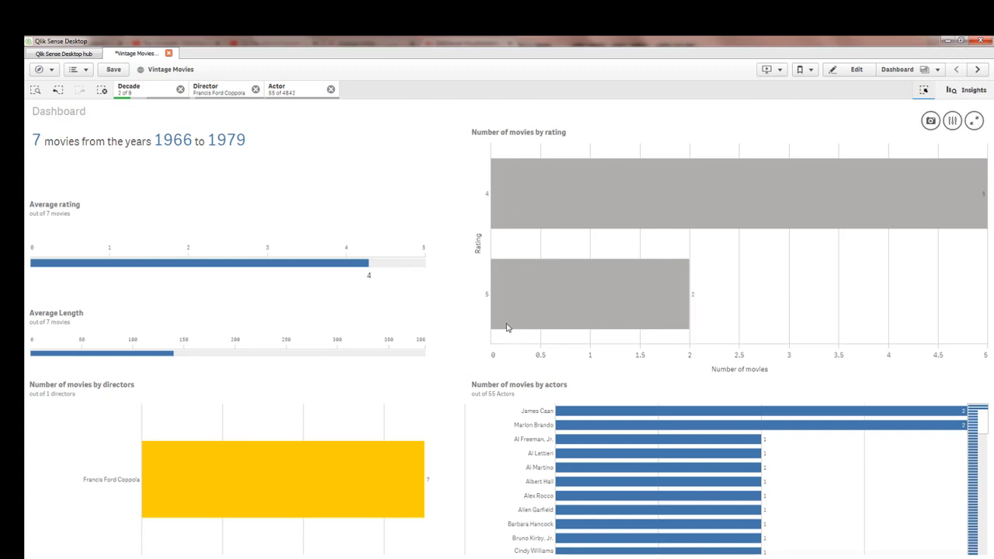
{"action": "mouse_move", "coordinate": [503, 306]}
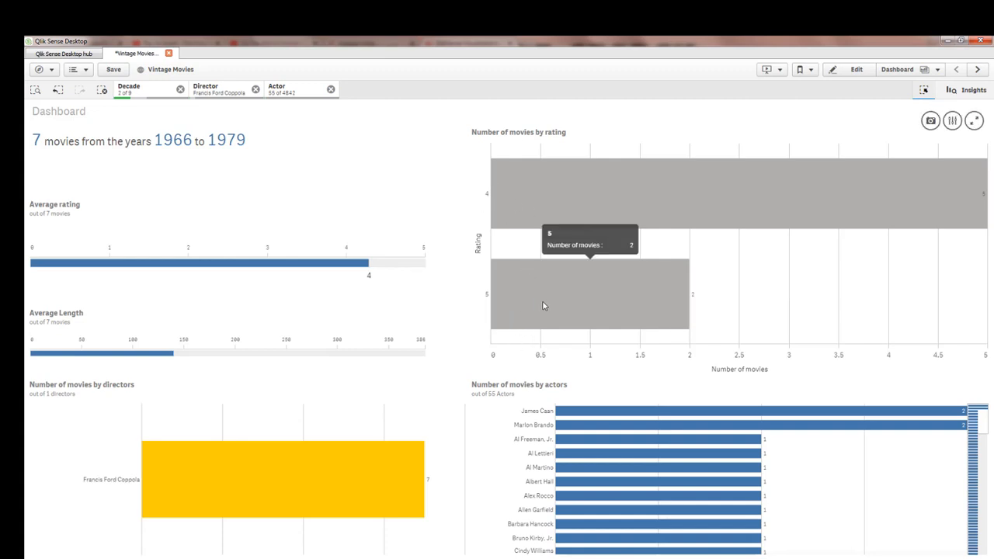
- In the selections tool, search the Title dimension with the expression =sum(Length) >= 150, select all matching titles and confirm
{"action": "left_click", "coordinate": [924, 90]}
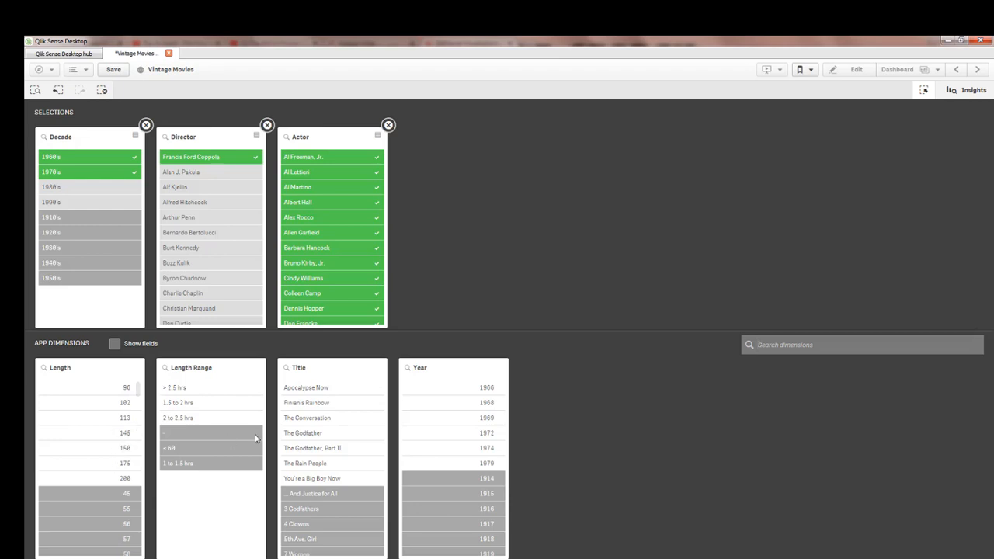
{"action": "left_click", "coordinate": [286, 369]}
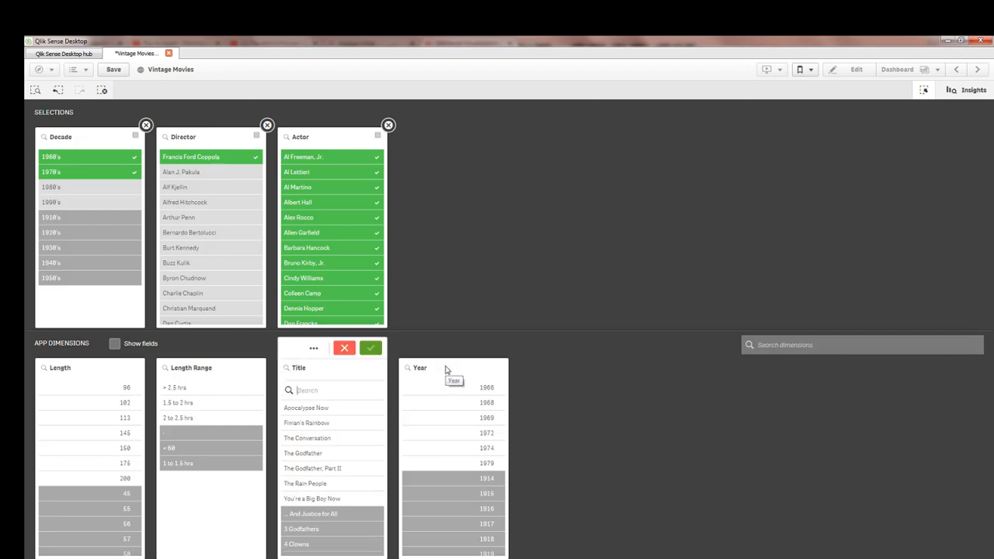
{"action": "type", "text": "=su"}
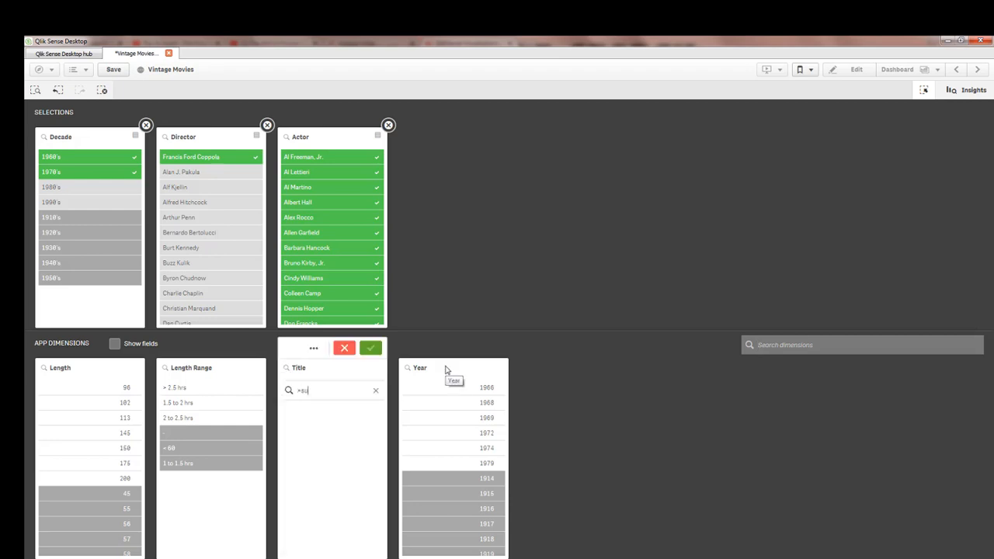
{"action": "type", "text": "m(Length)"}
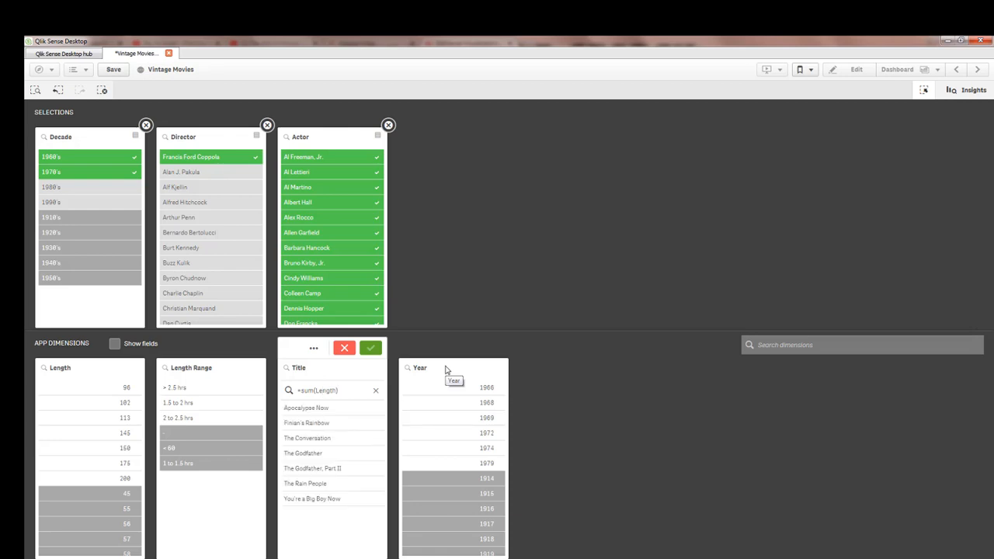
{"action": "type", "text": " >"}
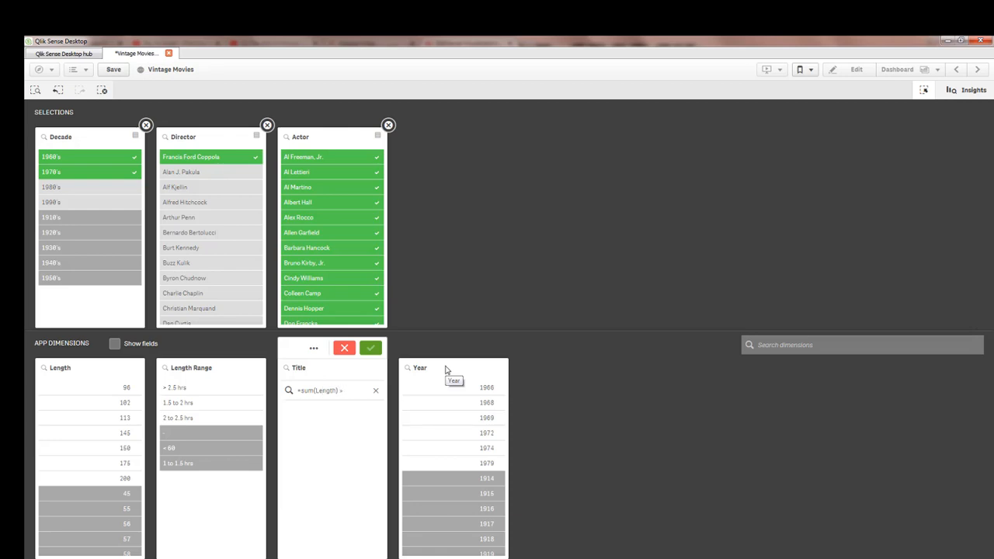
{"action": "type", "text": "= 150"}
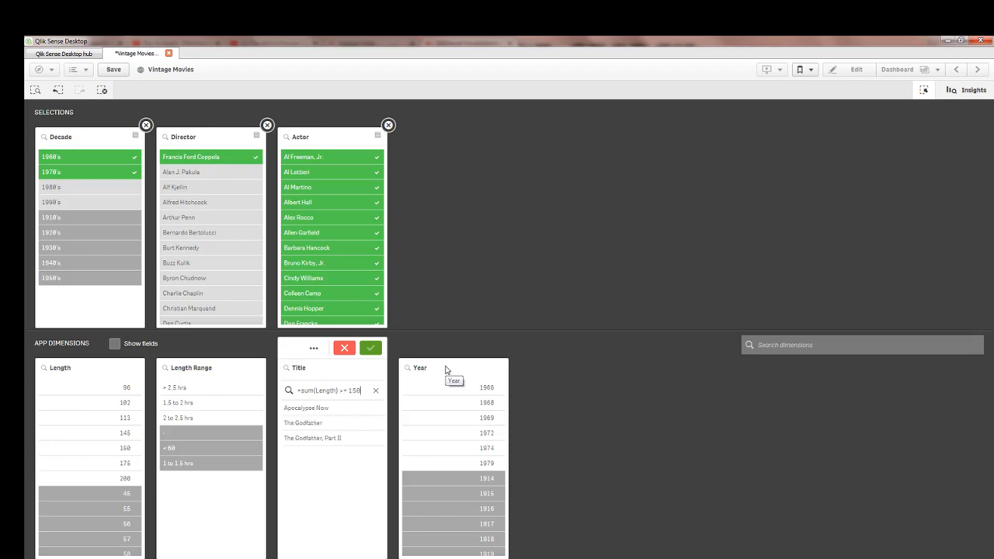
{"action": "key", "text": "Return"}
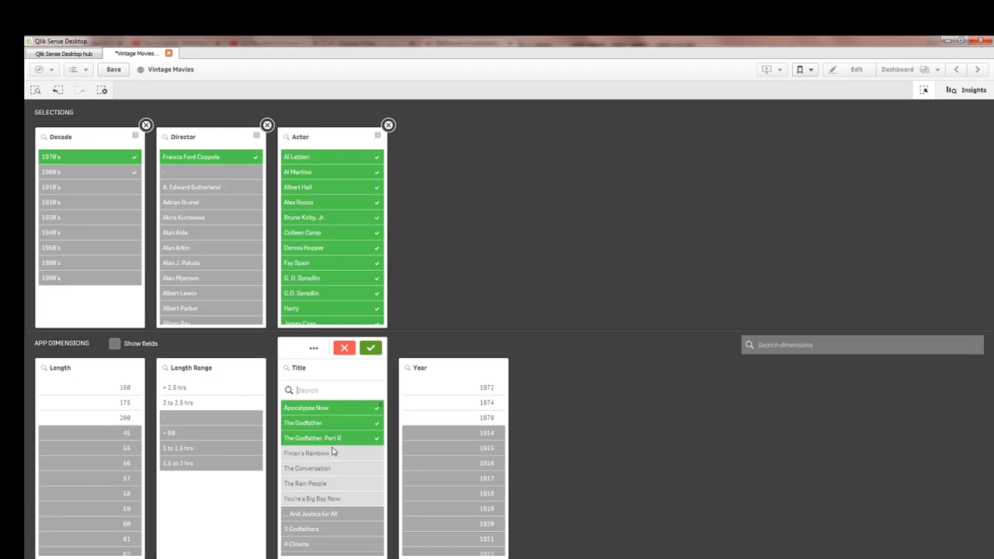
{"action": "left_click", "coordinate": [370, 347]}
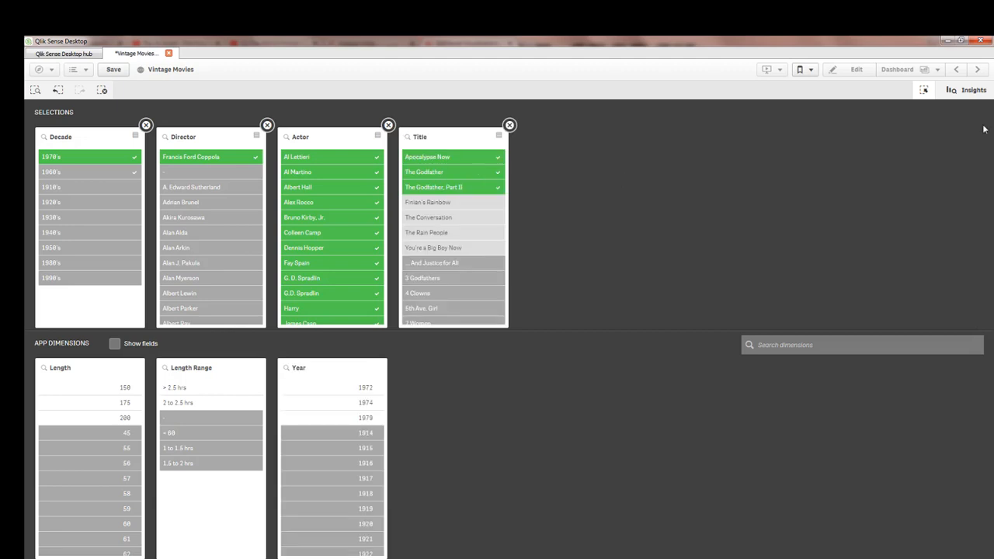
- Close the selections tool and examine the Rating vs lengths chart and Movie Details table on the Movie Selector sheet
{"action": "left_click", "coordinate": [925, 90]}
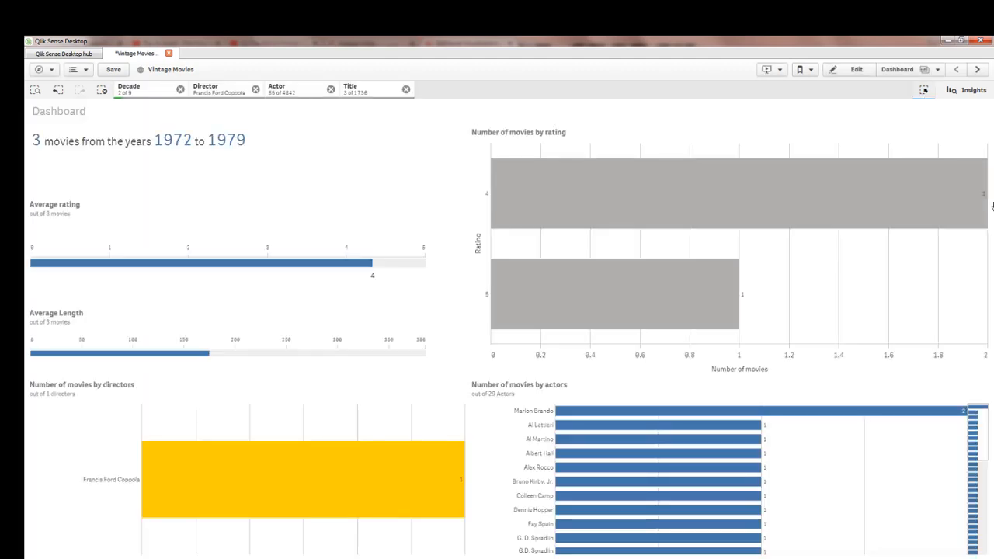
{"action": "left_click", "coordinate": [975, 71]}
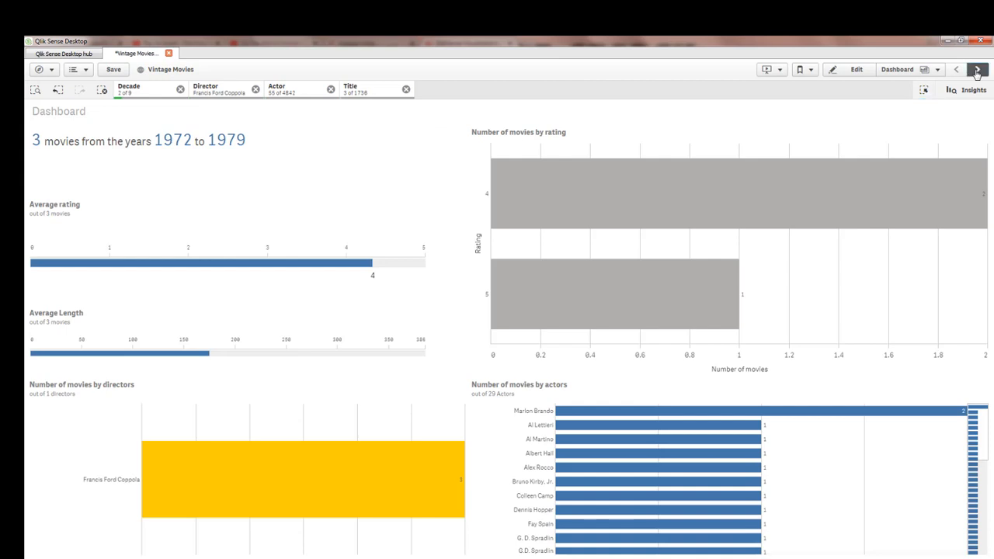
{"action": "left_click", "coordinate": [940, 69]}
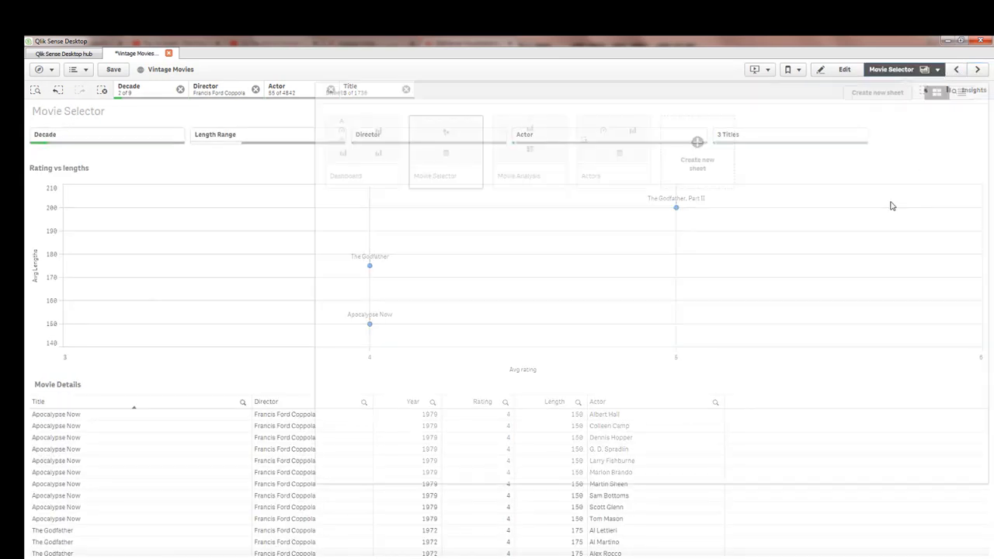
{"action": "left_click", "coordinate": [285, 117]}
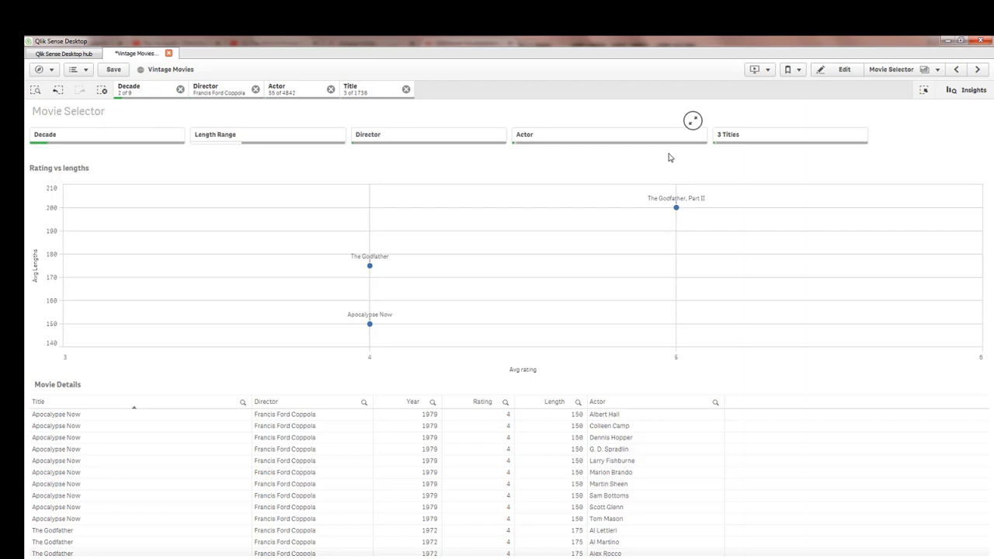
- In the selections tool, clear all selections, search the Actor dimension for "al paci" and confirm Al Pacino as the selection
{"action": "left_click", "coordinate": [923, 91]}
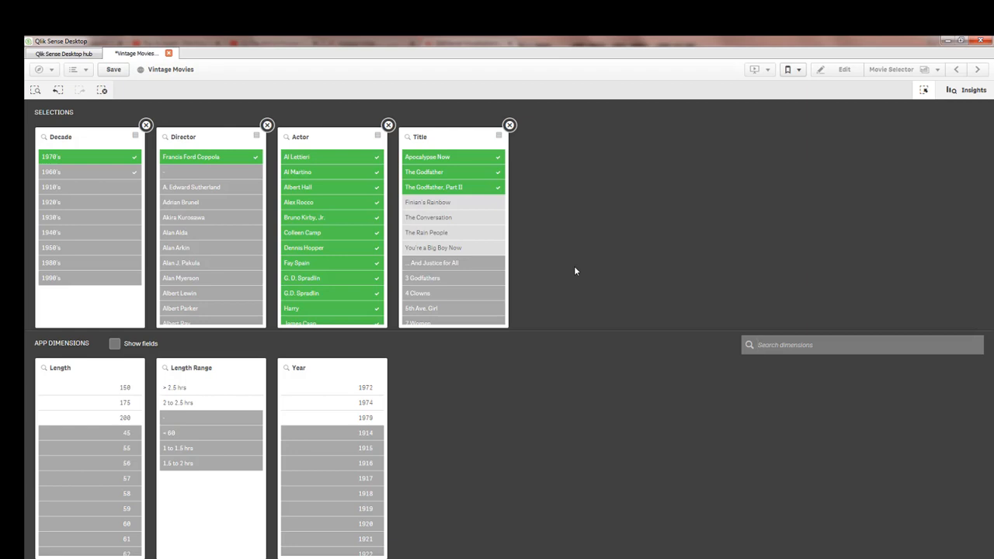
{"action": "left_click", "coordinate": [101, 91]}
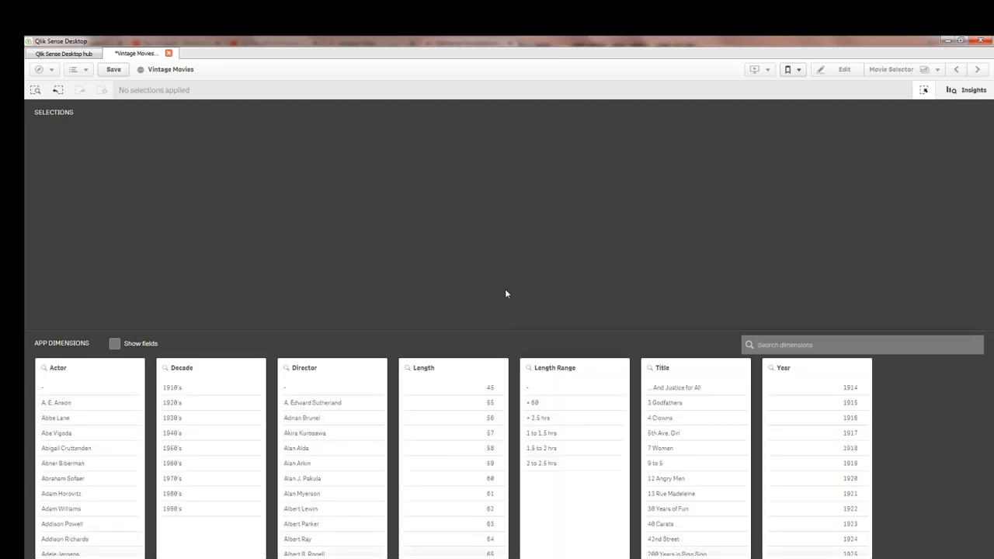
{"action": "left_click", "coordinate": [55, 382]}
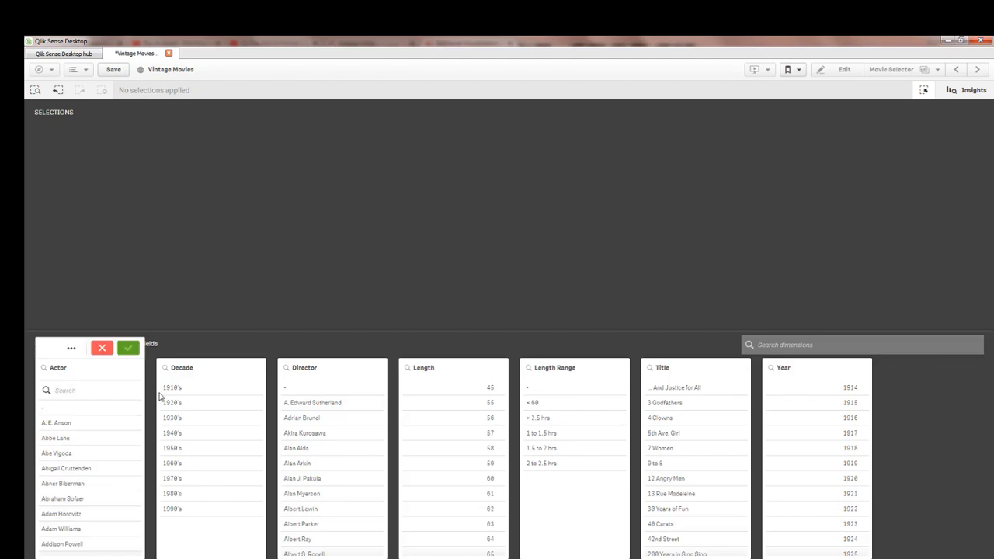
{"action": "type", "text": "al paci"}
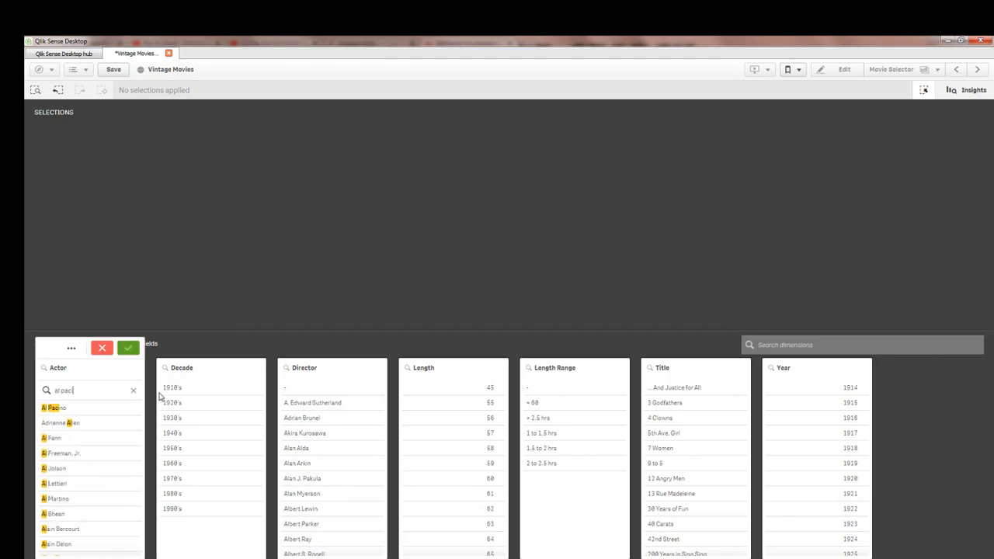
{"action": "left_click", "coordinate": [53, 408]}
{"action": "left_click", "coordinate": [129, 348]}
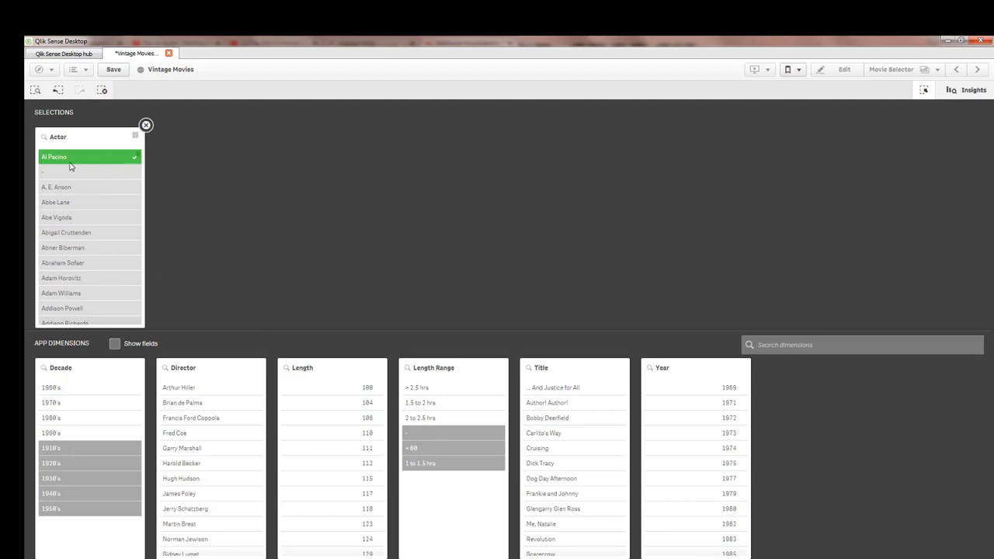
- Select all possible values in the Title dimension and confirm the selection
{"action": "left_click", "coordinate": [529, 373]}
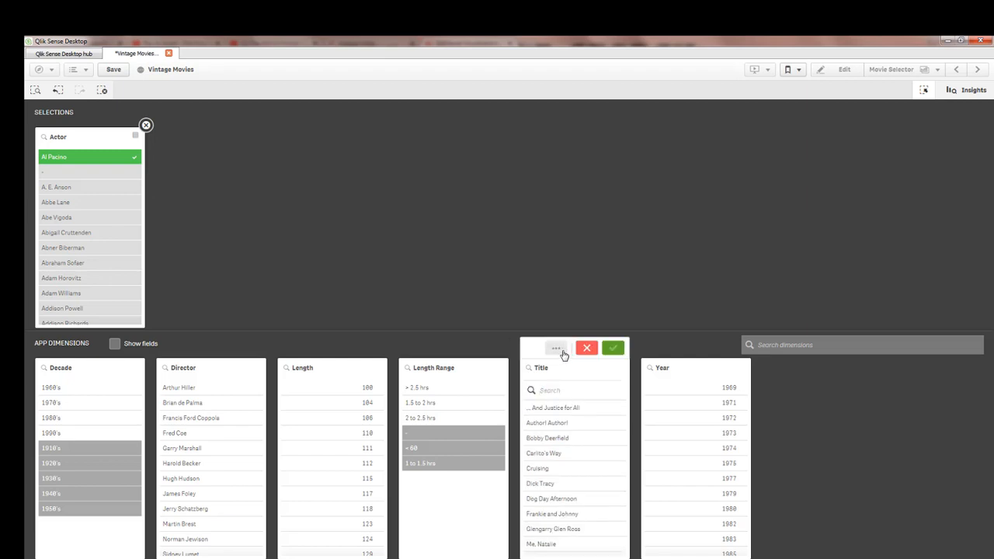
{"action": "left_click", "coordinate": [556, 349]}
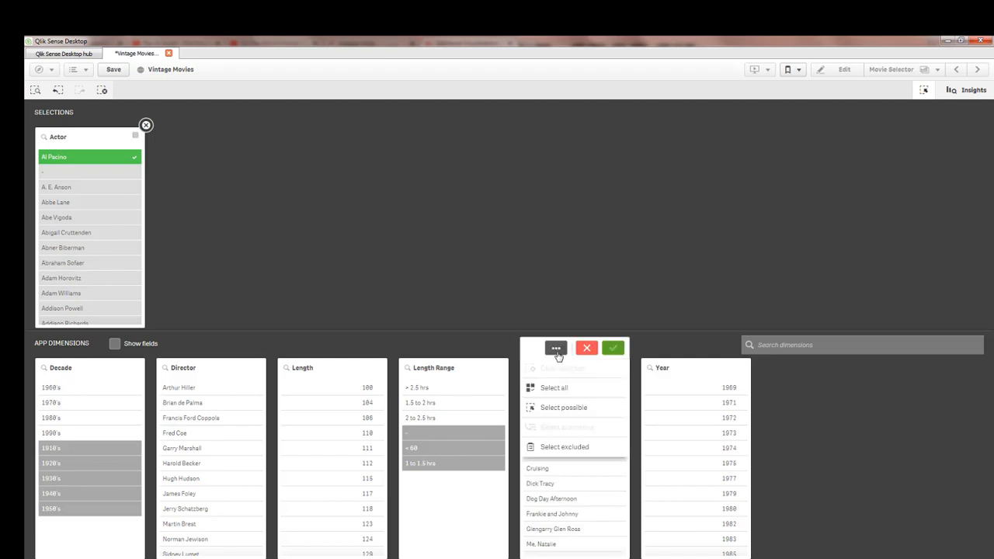
{"action": "left_click", "coordinate": [600, 407]}
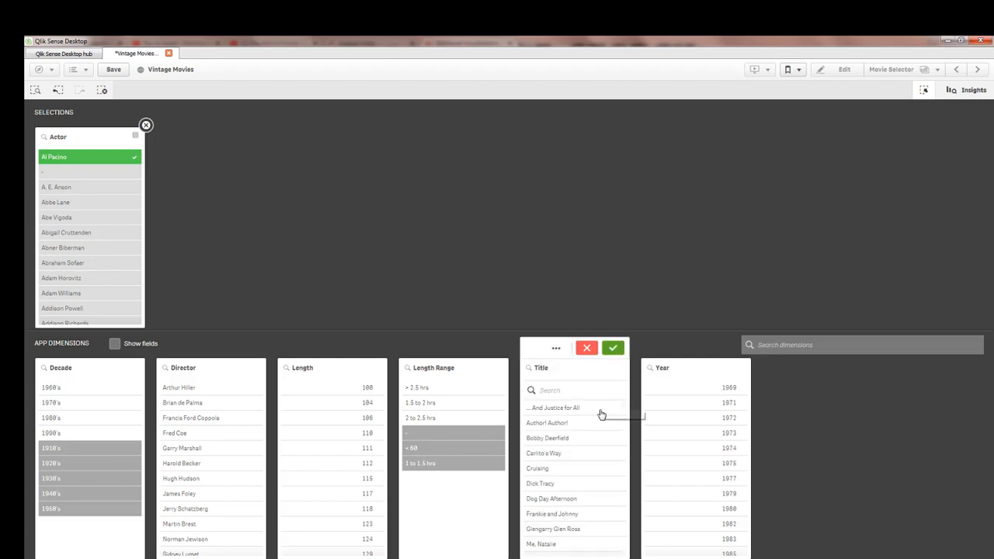
{"action": "left_click", "coordinate": [613, 348]}
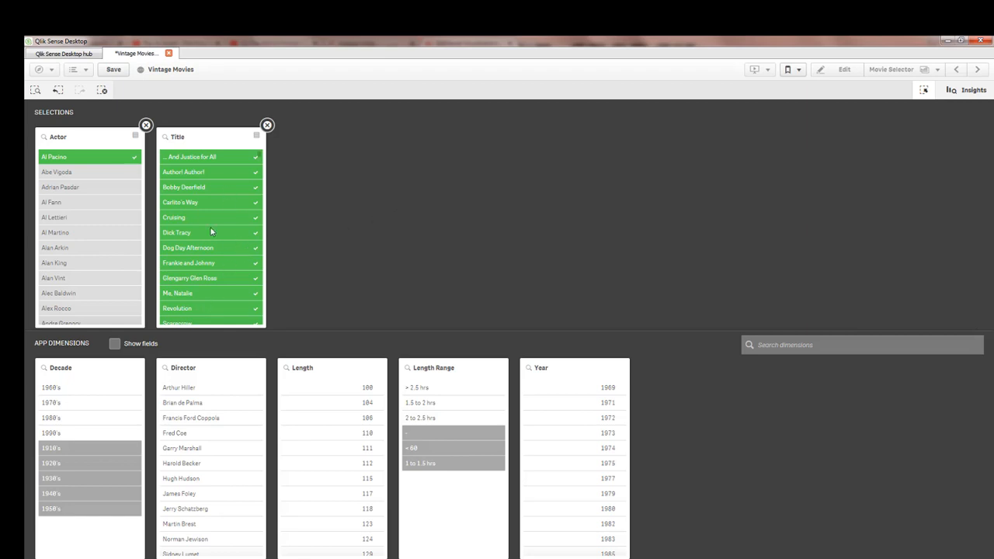
- Deselect Al Pacino in the Actor selection, search it for "copp", select Sofia Coppola instead and confirm
{"action": "left_click", "coordinate": [88, 158]}
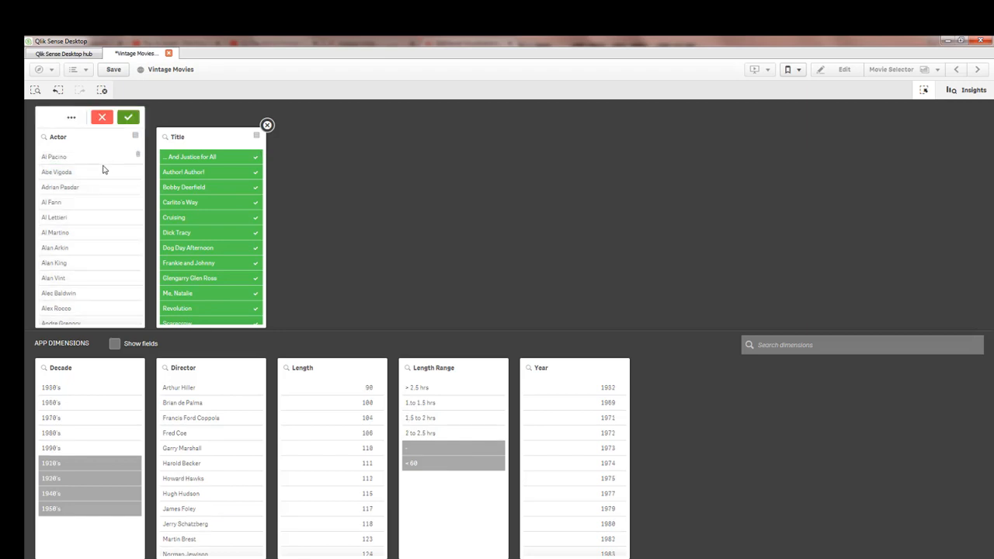
{"action": "left_click", "coordinate": [43, 136]}
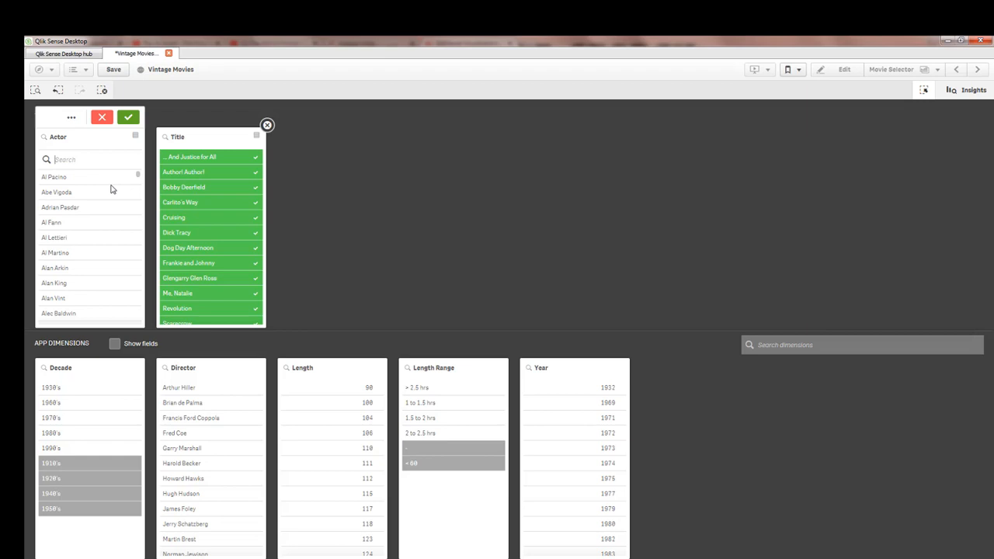
{"action": "type", "text": "copp"}
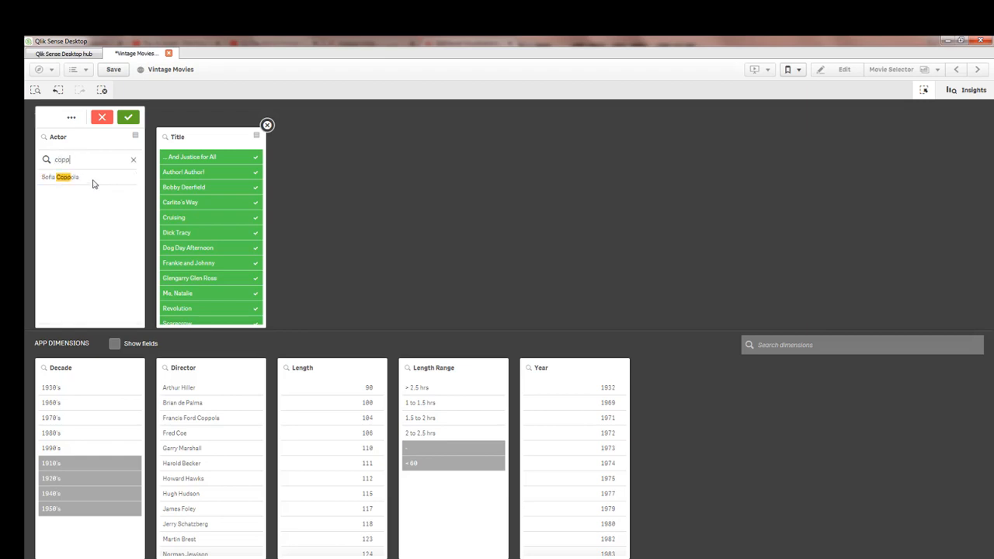
{"action": "left_click", "coordinate": [94, 183]}
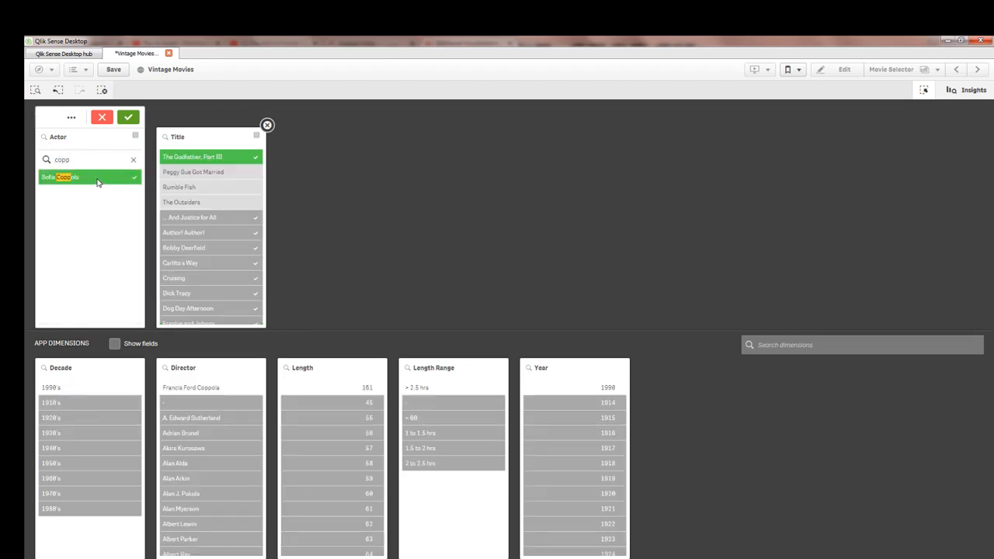
{"action": "left_click", "coordinate": [125, 120]}
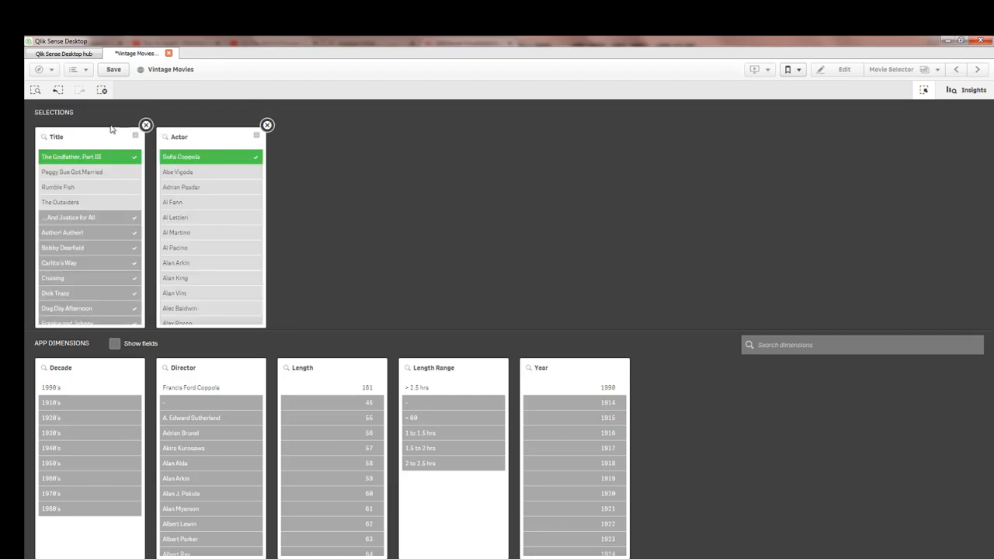